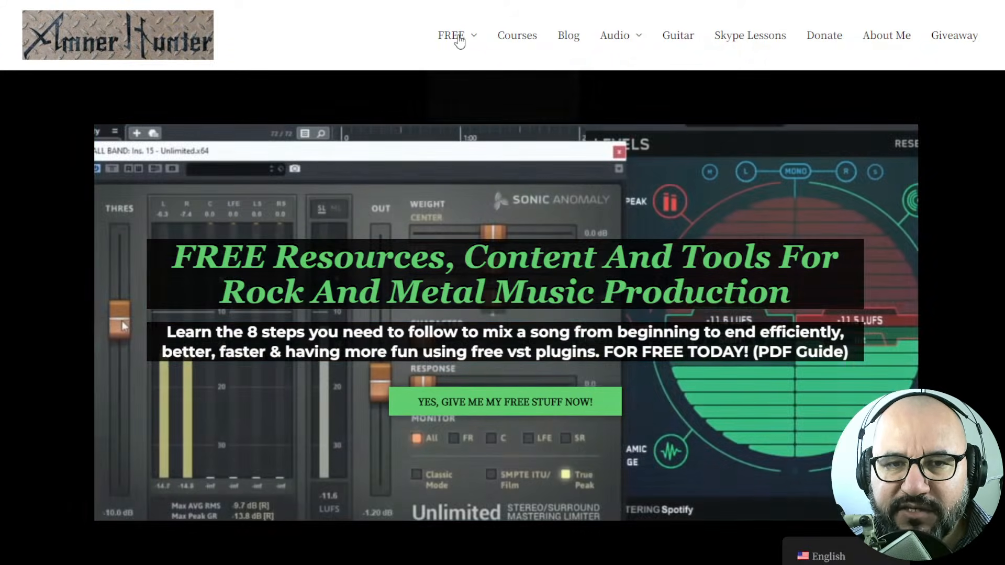
{"action": "mouse_move", "coordinate": [459, 37]}
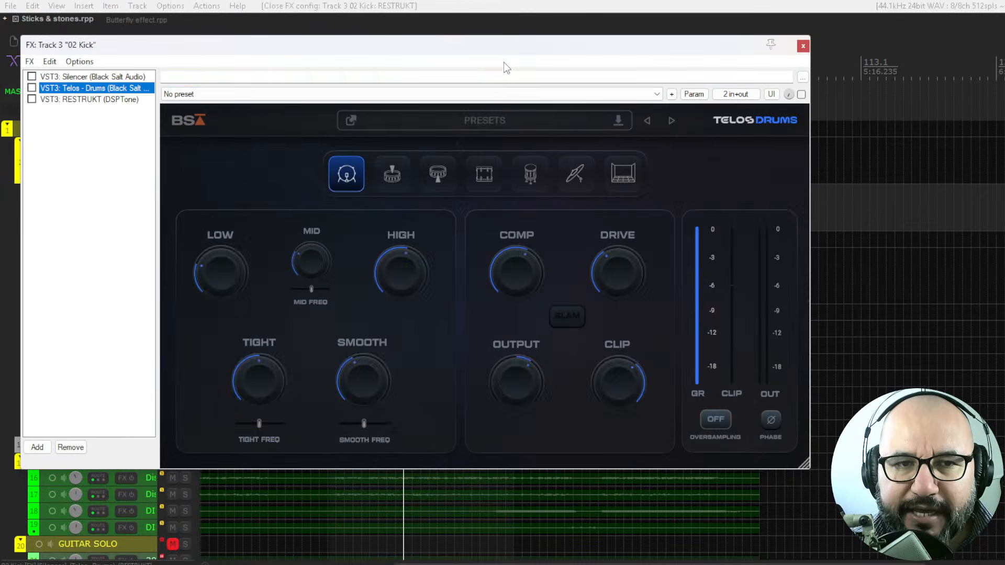
- Open RESTRUKT from the kick track's effect chain in its own window and close the chain window
{"action": "double_click", "coordinate": [128, 100]}
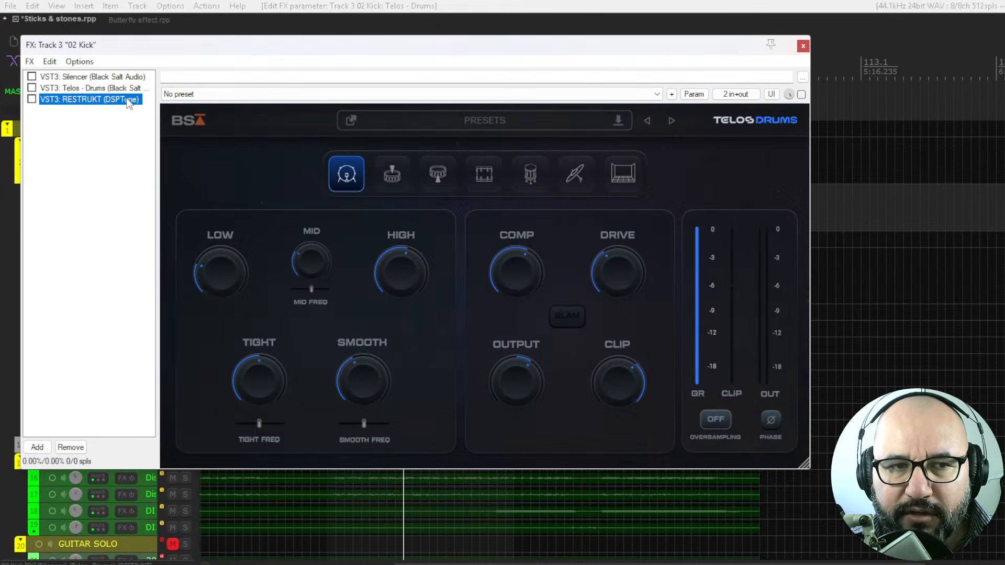
{"action": "left_click", "coordinate": [802, 46]}
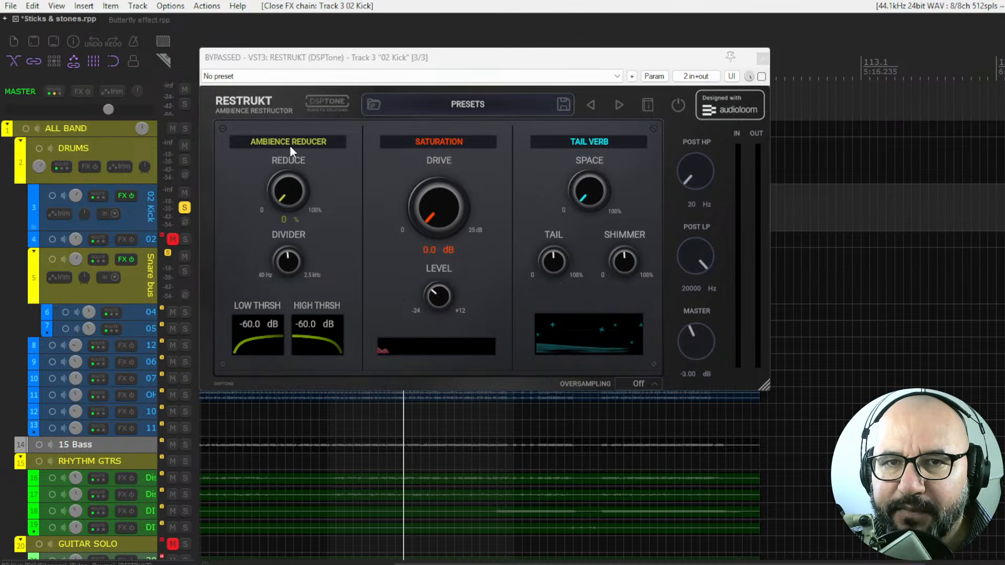
- Try out the Ambience Reducer by raising Reduce past 60% and moving the Divider slightly higher
{"action": "left_click_drag", "start_coordinate": [291, 193], "coordinate": [295, 112]}
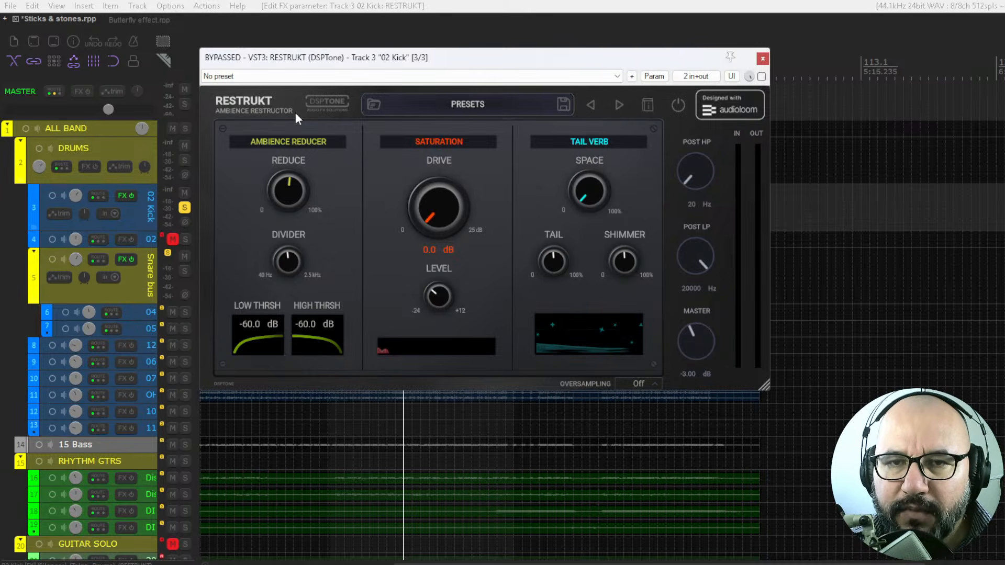
{"action": "mouse_move", "coordinate": [290, 188]}
{"action": "left_mouse_down"}
{"action": "mouse_move", "coordinate": [290, 171]}
{"action": "mouse_move", "coordinate": [292, 194]}
{"action": "left_mouse_up"}
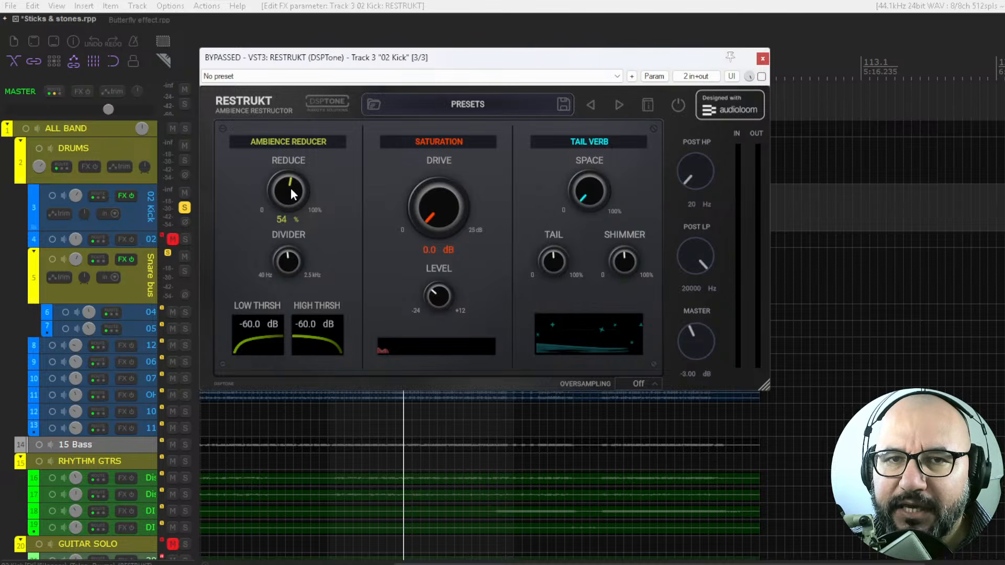
{"action": "left_click_drag", "start_coordinate": [290, 189], "coordinate": [293, 182]}
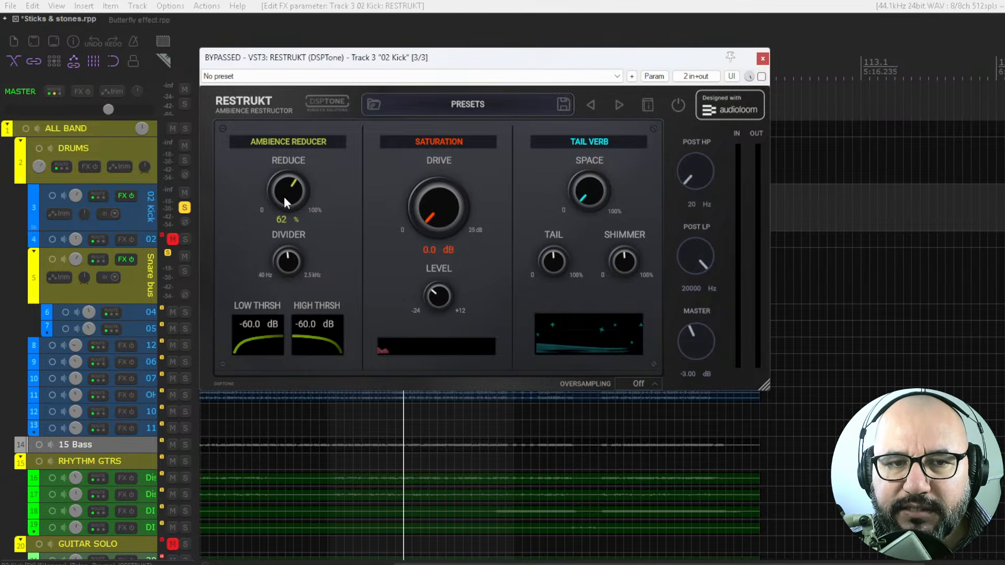
{"action": "left_click_drag", "start_coordinate": [284, 201], "coordinate": [290, 177]}
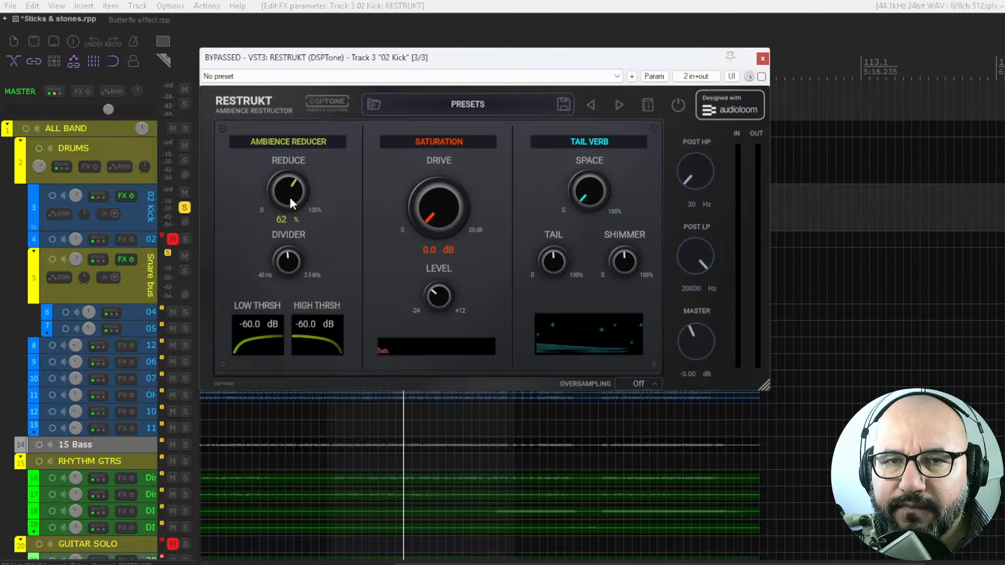
{"action": "left_click_drag", "start_coordinate": [278, 199], "coordinate": [296, 127]}
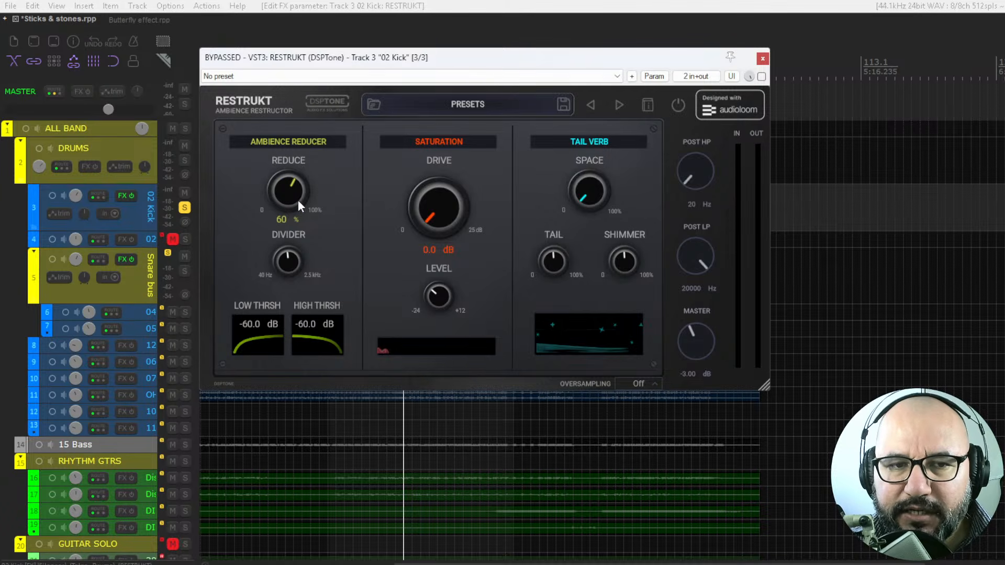
{"action": "left_click_drag", "start_coordinate": [299, 198], "coordinate": [301, 181]}
{"action": "left_click_drag", "start_coordinate": [290, 261], "coordinate": [292, 252]}
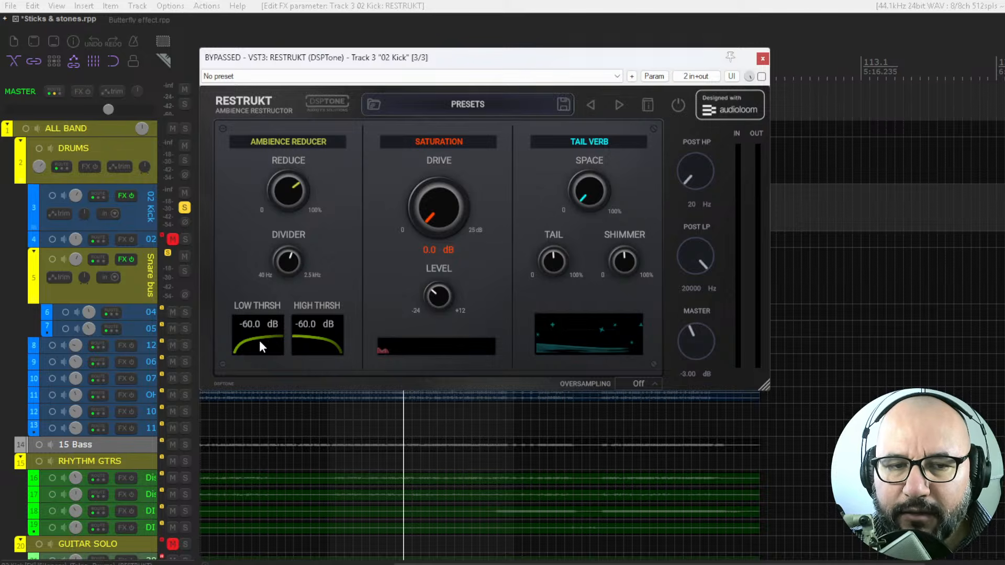
- Try the low threshold at -36.2 dB and the high threshold at -37.0 dB, and return both to -60 dB
{"action": "left_click_drag", "start_coordinate": [254, 327], "coordinate": [323, 273]}
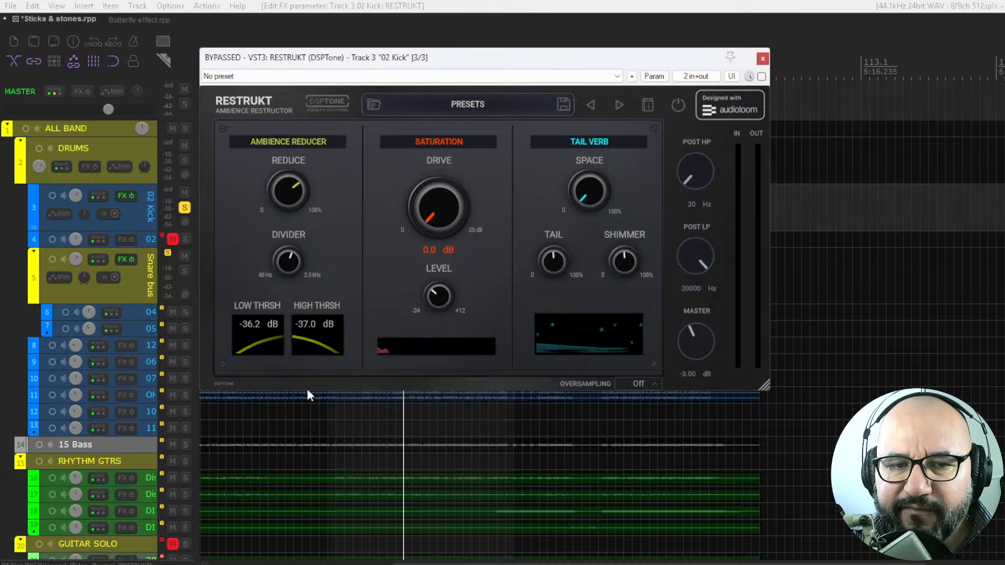
{"action": "double_click", "coordinate": [314, 326]}
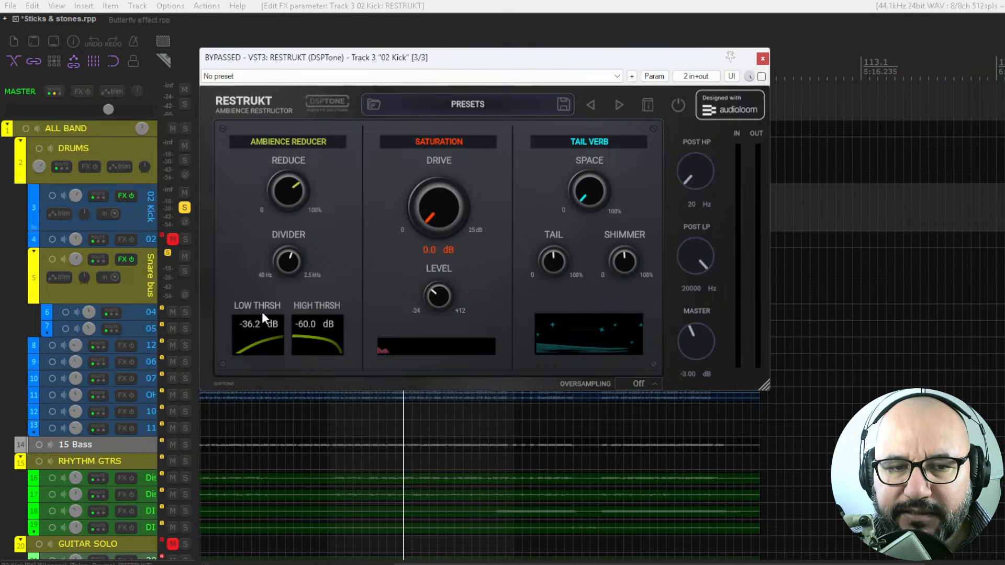
{"action": "left_click_drag", "start_coordinate": [262, 321], "coordinate": [262, 426]}
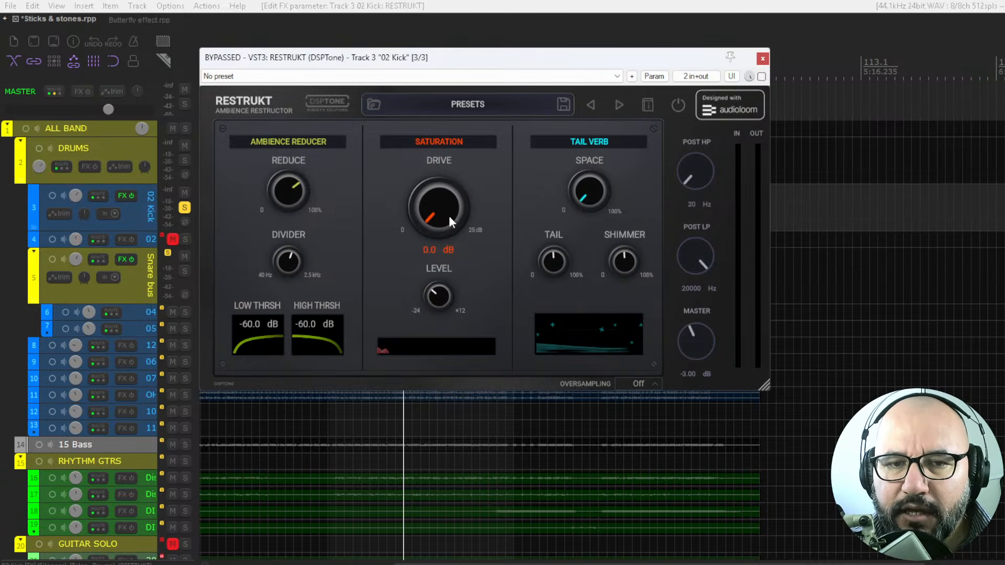
- Try out the Saturation section with Drive at 12.6 dB and Level at -4.6 dB
{"action": "left_click_drag", "start_coordinate": [438, 216], "coordinate": [435, 139]}
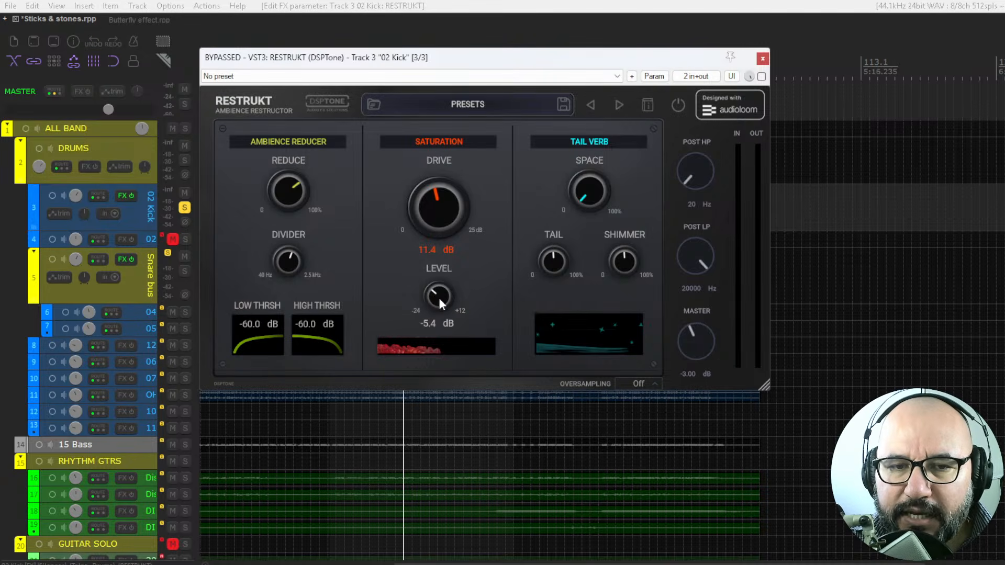
{"action": "mouse_move", "coordinate": [439, 293]}
{"action": "left_mouse_down"}
{"action": "mouse_move", "coordinate": [444, 272]}
{"action": "mouse_move", "coordinate": [442, 296]}
{"action": "left_mouse_up"}
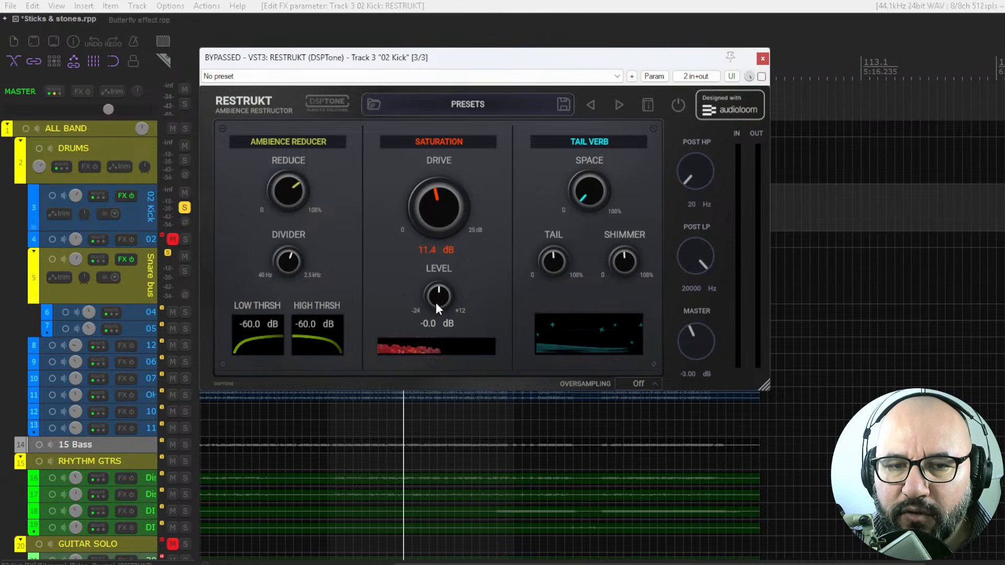
{"action": "mouse_move", "coordinate": [441, 202]}
{"action": "left_mouse_down"}
{"action": "mouse_move", "coordinate": [441, 300]}
{"action": "mouse_move", "coordinate": [445, 187]}
{"action": "mouse_move", "coordinate": [447, 200]}
{"action": "left_mouse_up"}
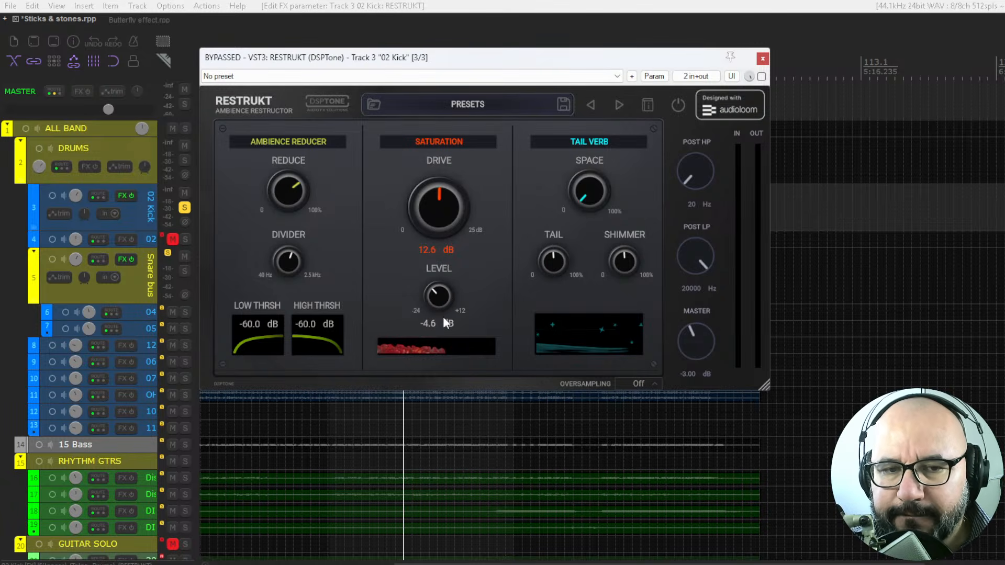
- Reset the saturation Drive to 0 dB and the saturation Level to 0 dB
{"action": "double_click", "coordinate": [439, 296]}
{"action": "double_click", "coordinate": [440, 205]}
{"action": "left_click_drag", "start_coordinate": [447, 218], "coordinate": [433, 259]}
{"action": "double_click", "coordinate": [434, 297]}
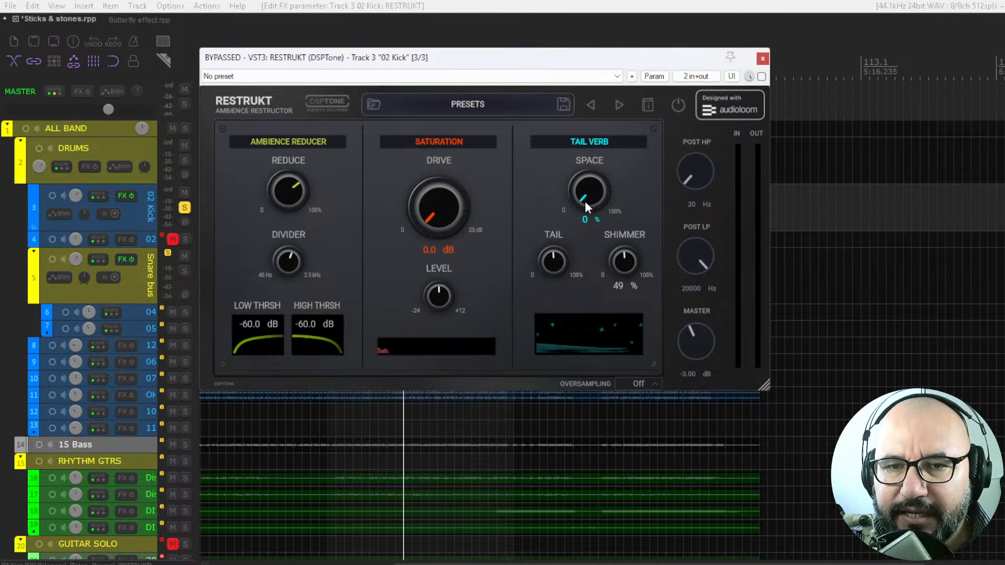
- Try out the Tail Verb with Space at 57%, Tail slightly higher and Shimmer at 66%
{"action": "left_click_drag", "start_coordinate": [593, 195], "coordinate": [593, 135]}
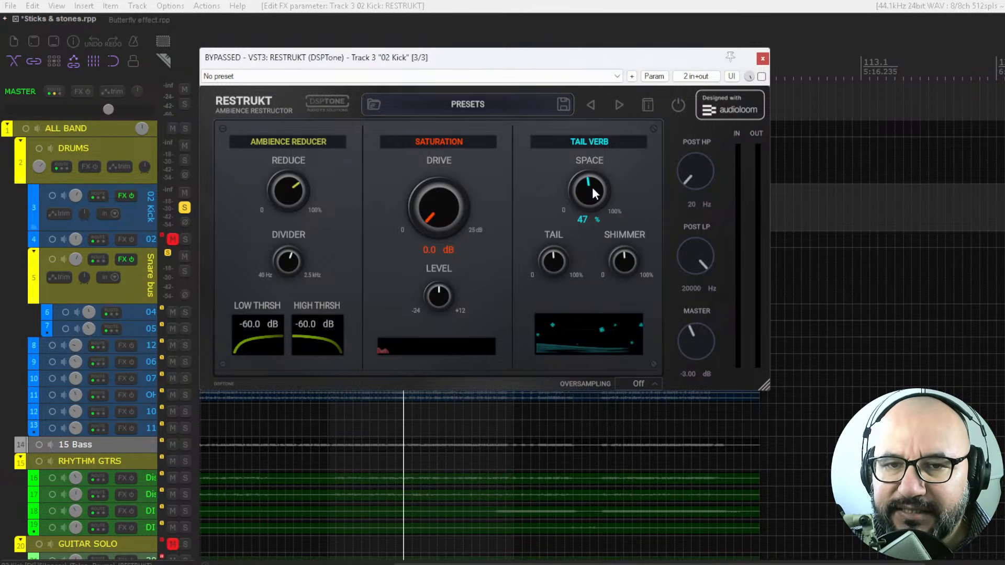
{"action": "left_click_drag", "start_coordinate": [587, 199], "coordinate": [588, 178]}
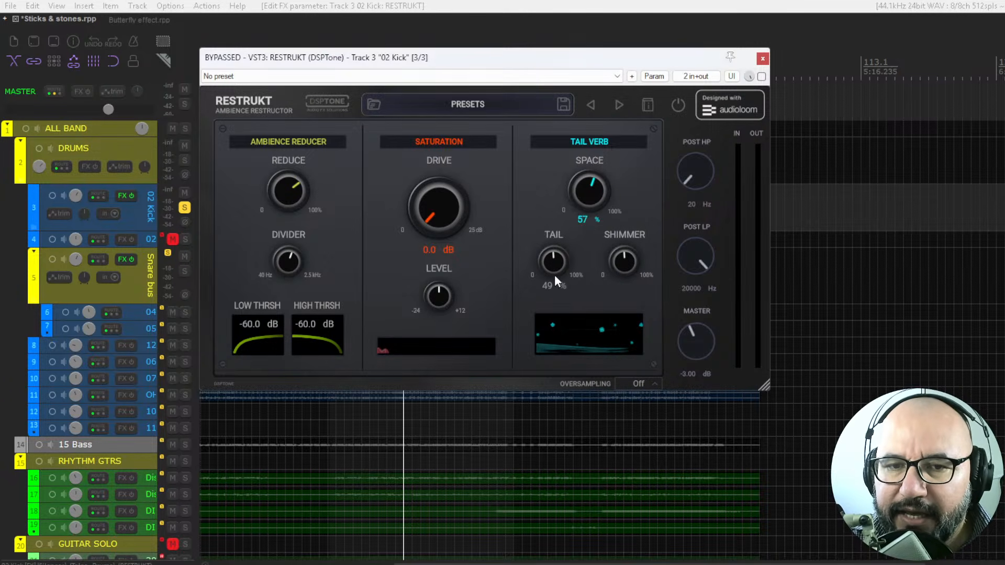
{"action": "mouse_move", "coordinate": [553, 268]}
{"action": "left_mouse_down"}
{"action": "mouse_move", "coordinate": [561, 174]}
{"action": "mouse_move", "coordinate": [551, 241]}
{"action": "mouse_move", "coordinate": [562, 268]}
{"action": "left_mouse_up"}
{"action": "left_click_drag", "start_coordinate": [632, 264], "coordinate": [630, 202]}
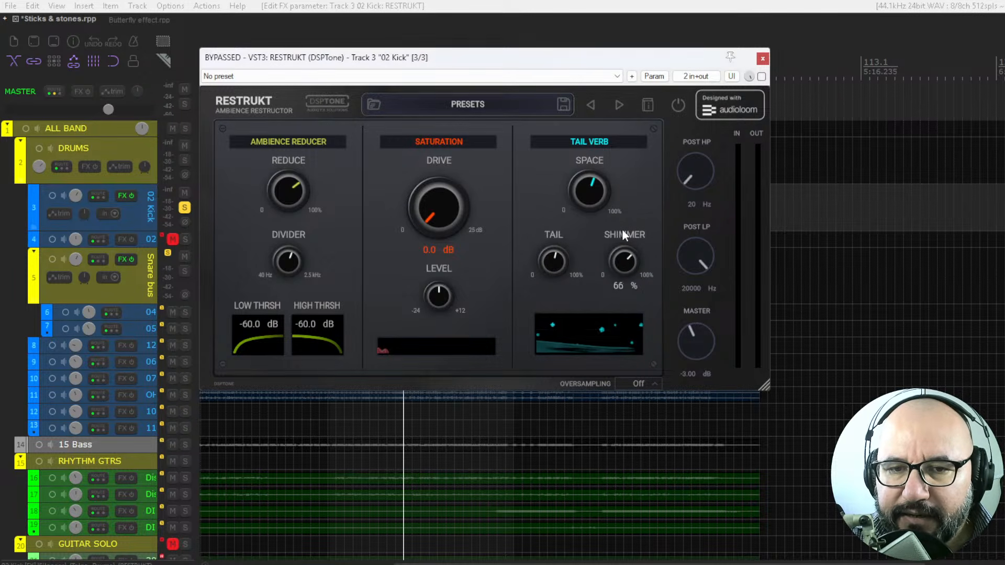
- Return Reduce and the Tail Verb's Shimmer, Tail and Space controls to 0%
{"action": "double_click", "coordinate": [627, 259]}
{"action": "double_click", "coordinate": [559, 262]}
{"action": "left_click_drag", "start_coordinate": [559, 261], "coordinate": [547, 359]}
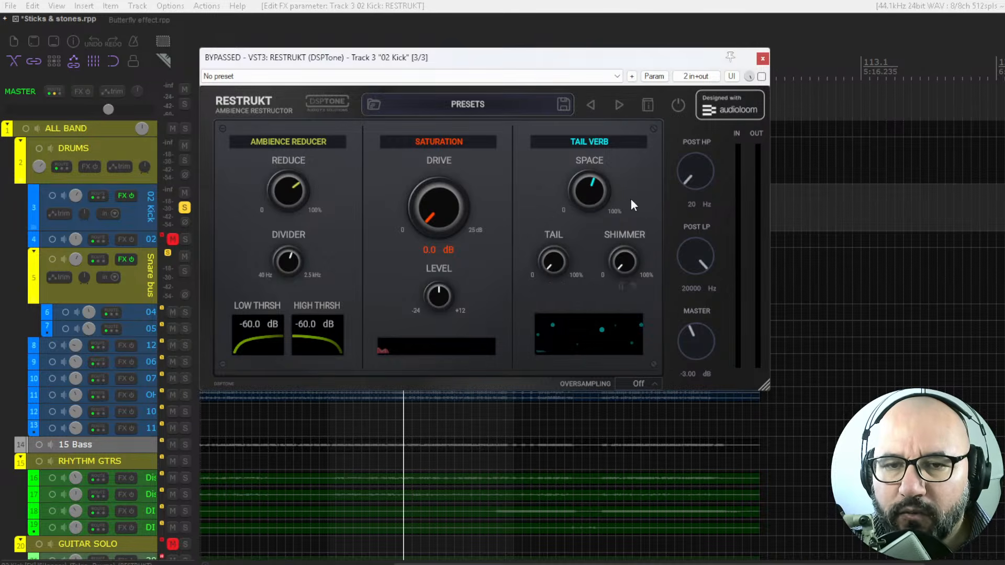
{"action": "double_click", "coordinate": [577, 184]}
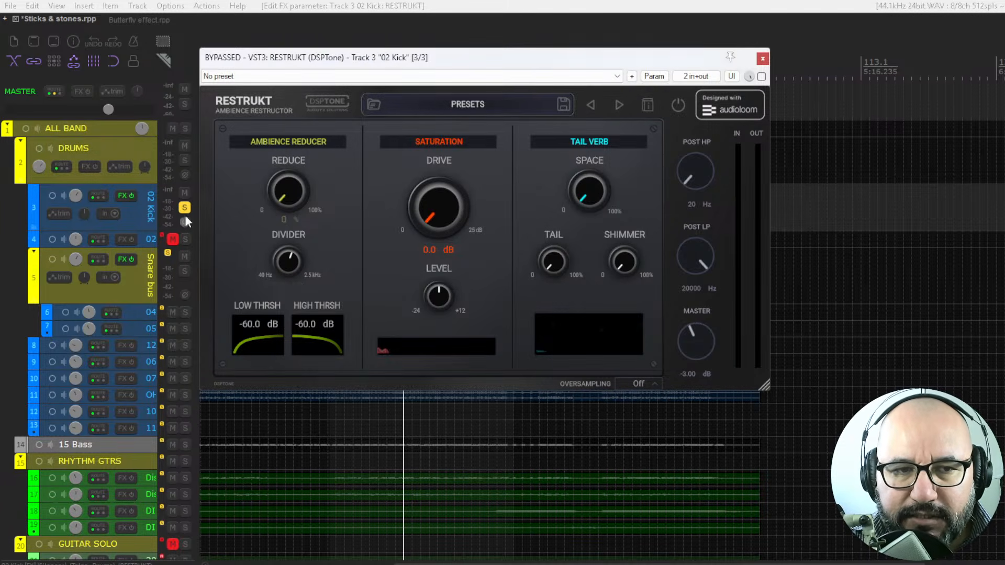
- With the soloed kick playing, enable RESTRUKT and set the Divider to 2000 Hz and Reduce to 57%
{"action": "key", "text": "space"}
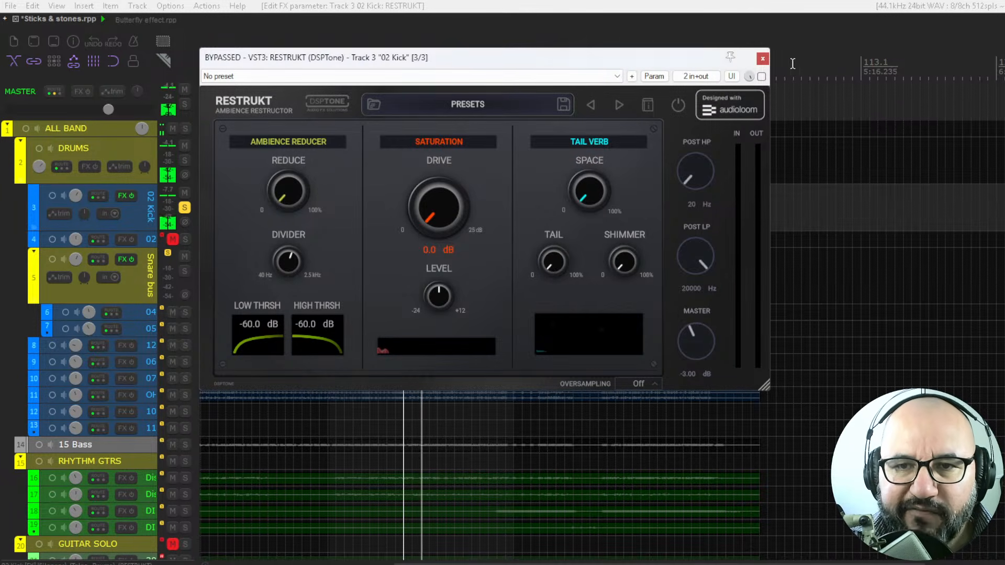
{"action": "left_click", "coordinate": [762, 77]}
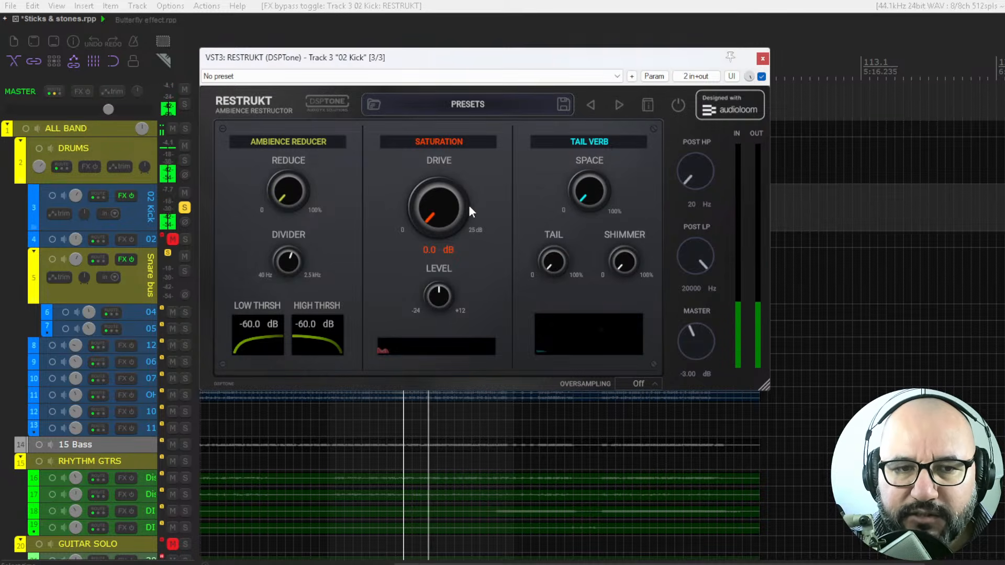
{"action": "mouse_move", "coordinate": [289, 256]}
{"action": "left_click_drag", "start_coordinate": [288, 253], "coordinate": [292, 87]}
{"action": "mouse_move", "coordinate": [290, 180]}
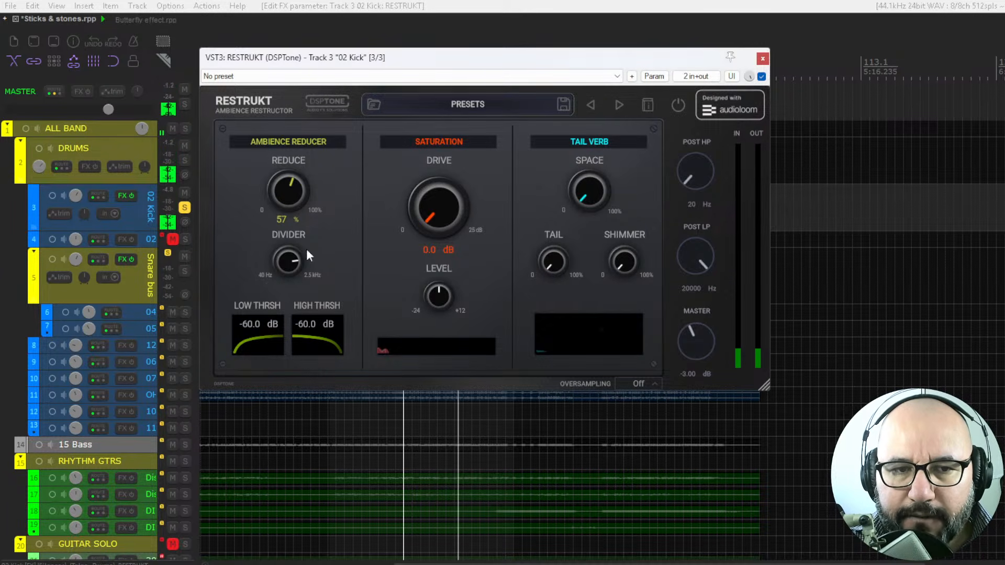
{"action": "key", "text": "space"}
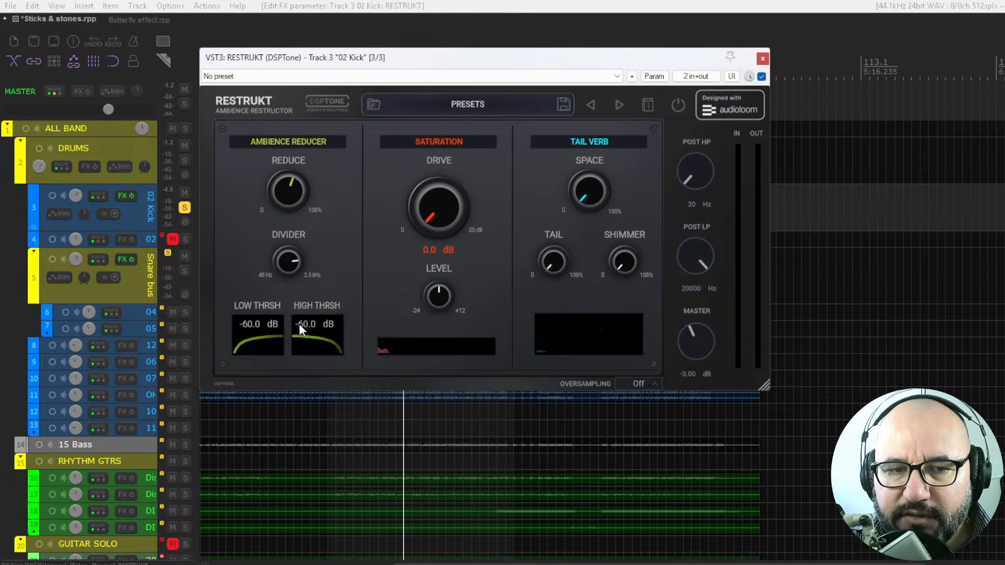
- While the kick plays, set the high threshold to -34.0 dB and the low threshold to -19.7 dB
{"action": "key", "text": "space"}
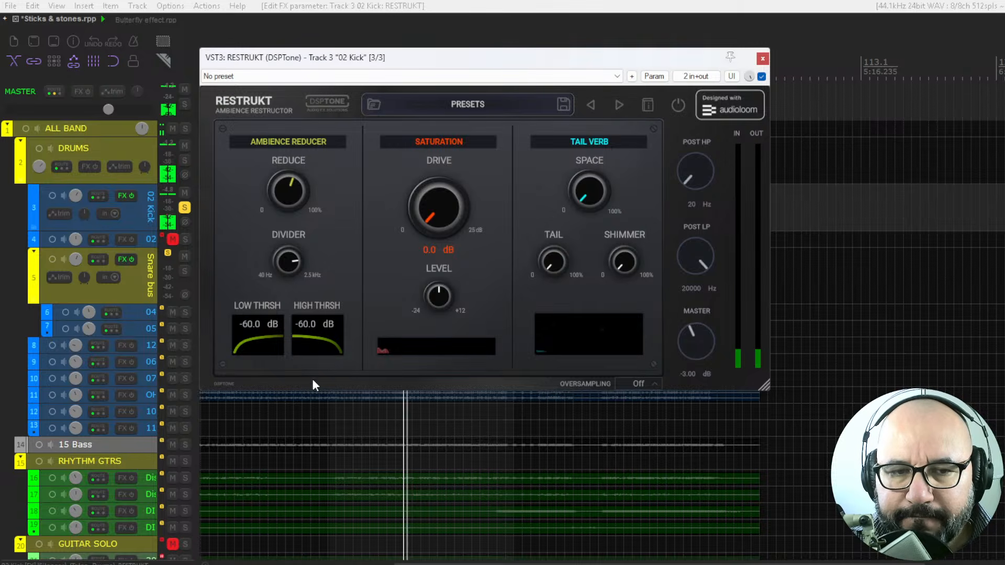
{"action": "left_click_drag", "start_coordinate": [309, 323], "coordinate": [309, 310]}
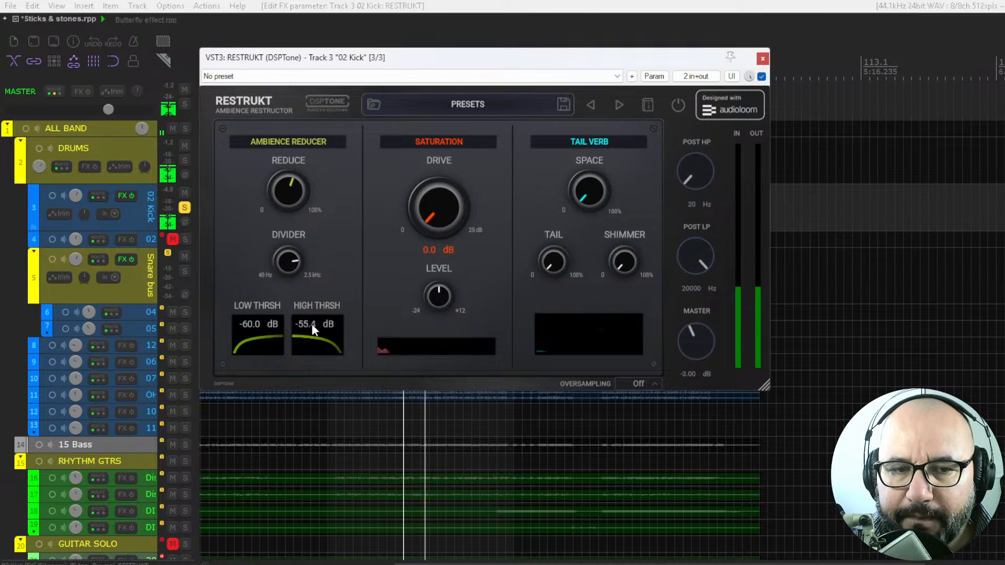
{"action": "left_click_drag", "start_coordinate": [312, 323], "coordinate": [316, 269]}
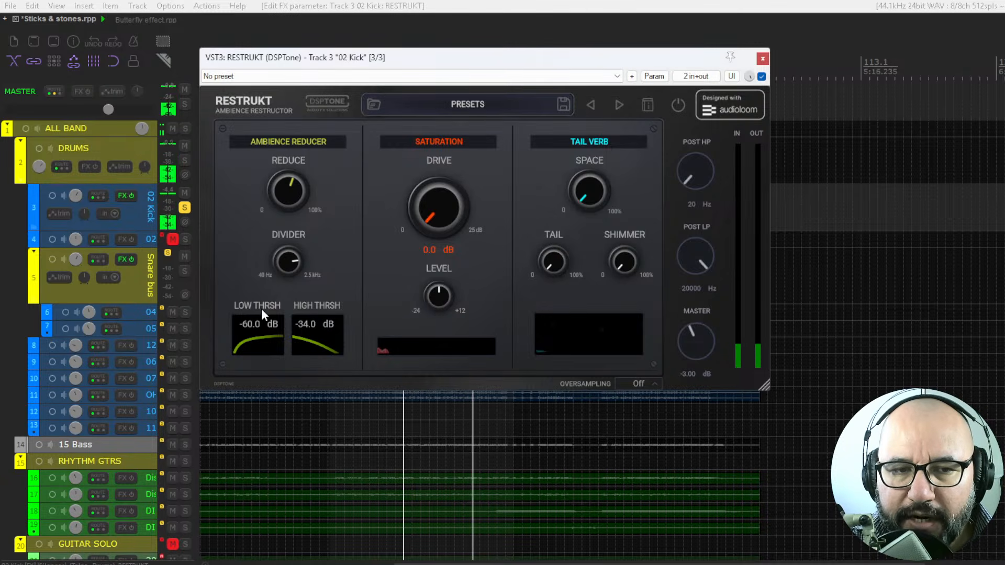
{"action": "left_click_drag", "start_coordinate": [253, 337], "coordinate": [263, 219]}
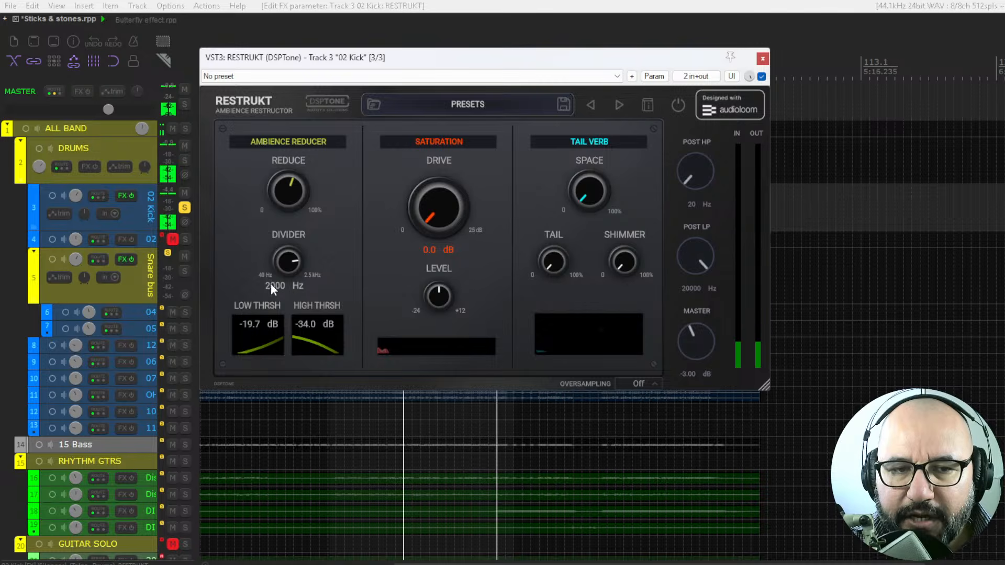
- Set the Divider to about 1272 Hz and Reduce to 67%, restarting playback to hear the kick
{"action": "left_click_drag", "start_coordinate": [295, 258], "coordinate": [288, 301]}
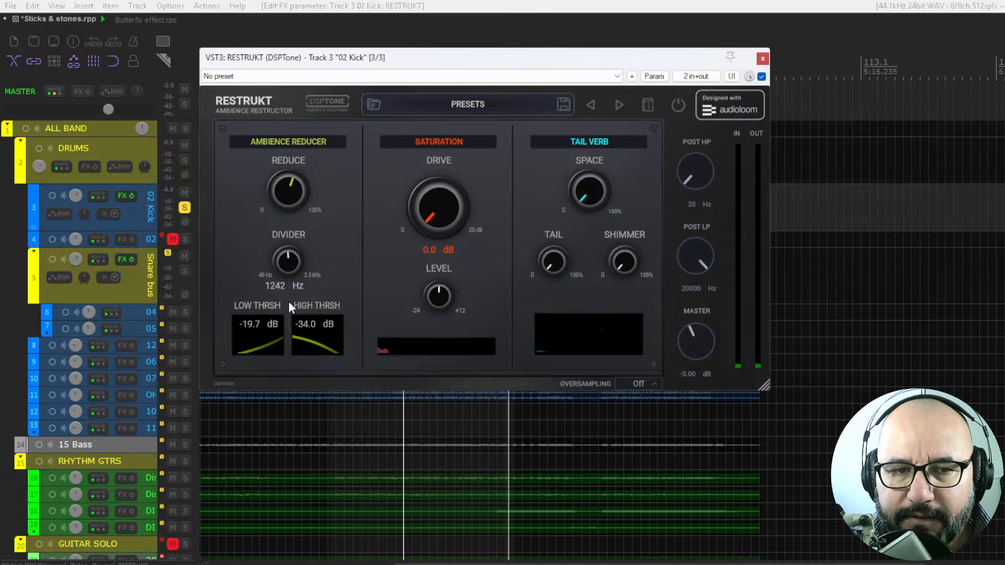
{"action": "key", "text": "space"}
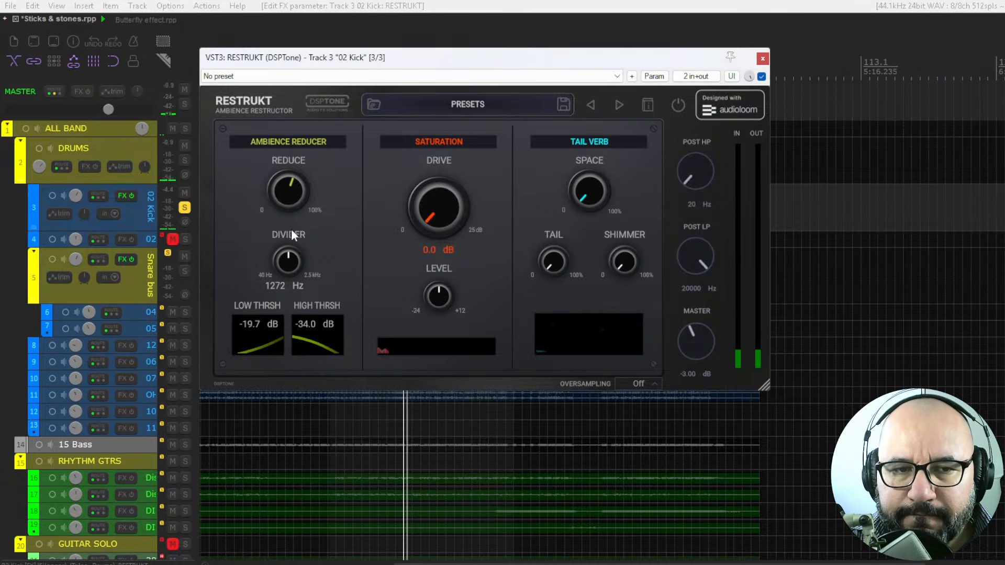
{"action": "mouse_move", "coordinate": [291, 194]}
{"action": "left_mouse_down"}
{"action": "mouse_move", "coordinate": [296, 149]}
{"action": "mouse_move", "coordinate": [294, 179]}
{"action": "left_mouse_up"}
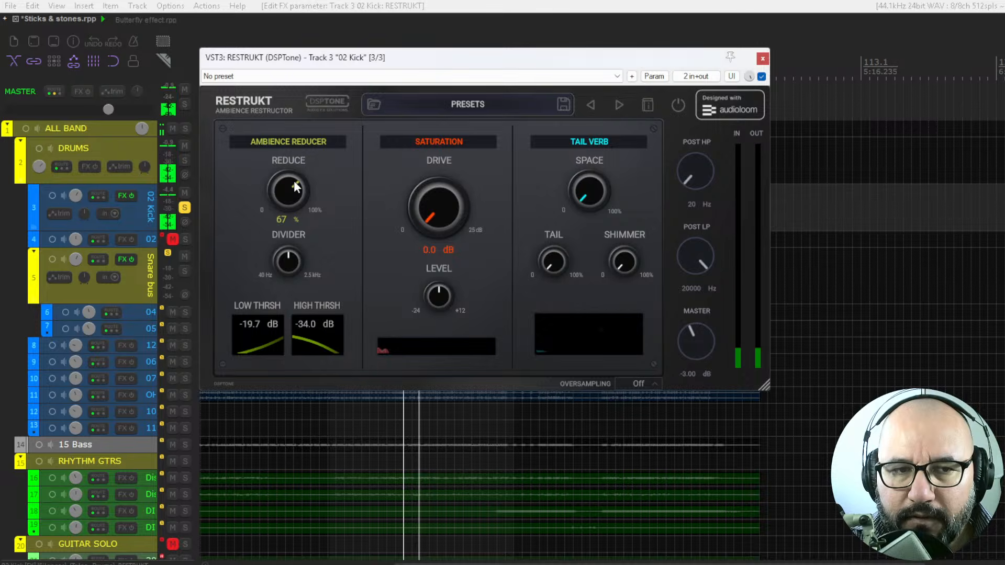
- Compare the kick with RESTRUKT bypassed and active
{"action": "left_click", "coordinate": [761, 76]}
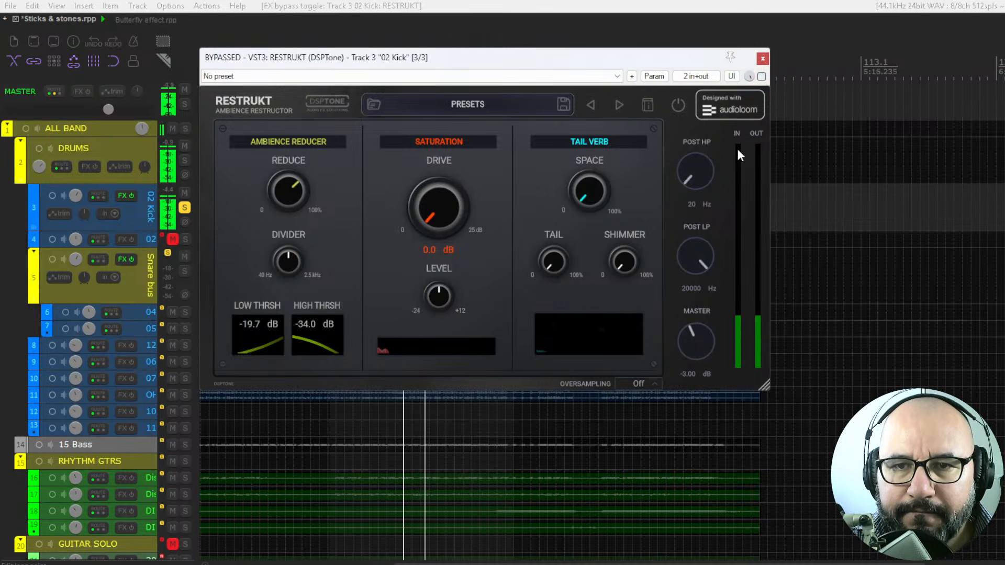
{"action": "left_click", "coordinate": [762, 77]}
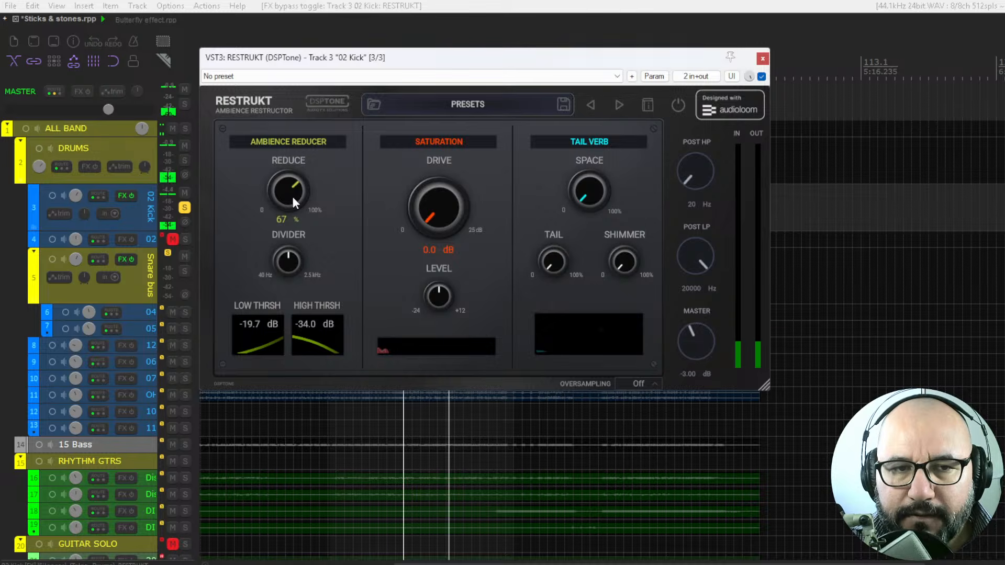
- Set the kick's saturation Drive to 10.4 dB and Level to -5.9 dB, and compare the sound with RESTRUKT bypassed
{"action": "left_click_drag", "start_coordinate": [434, 211], "coordinate": [437, 165]}
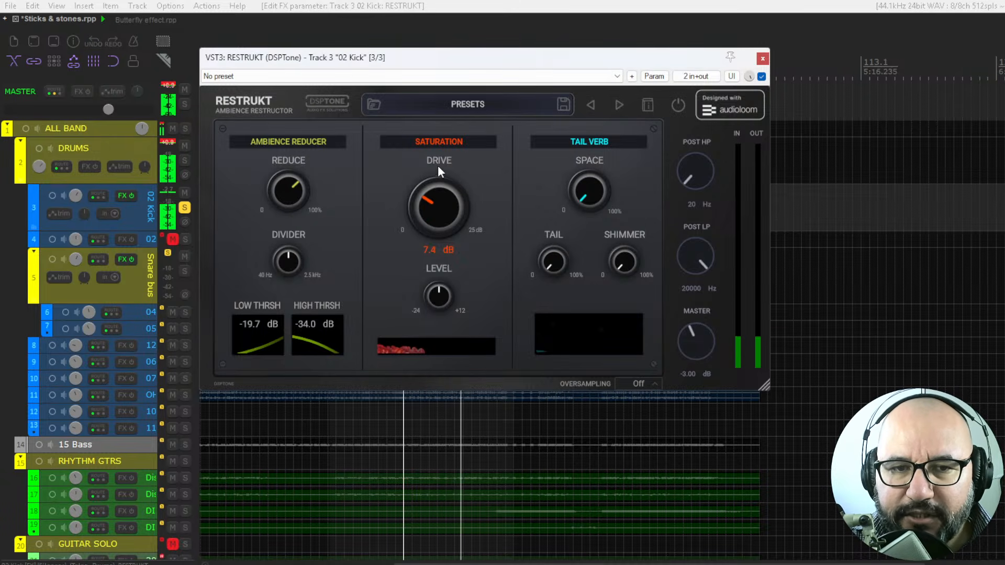
{"action": "left_click_drag", "start_coordinate": [439, 310], "coordinate": [439, 332]}
{"action": "left_click_drag", "start_coordinate": [443, 205], "coordinate": [442, 192]}
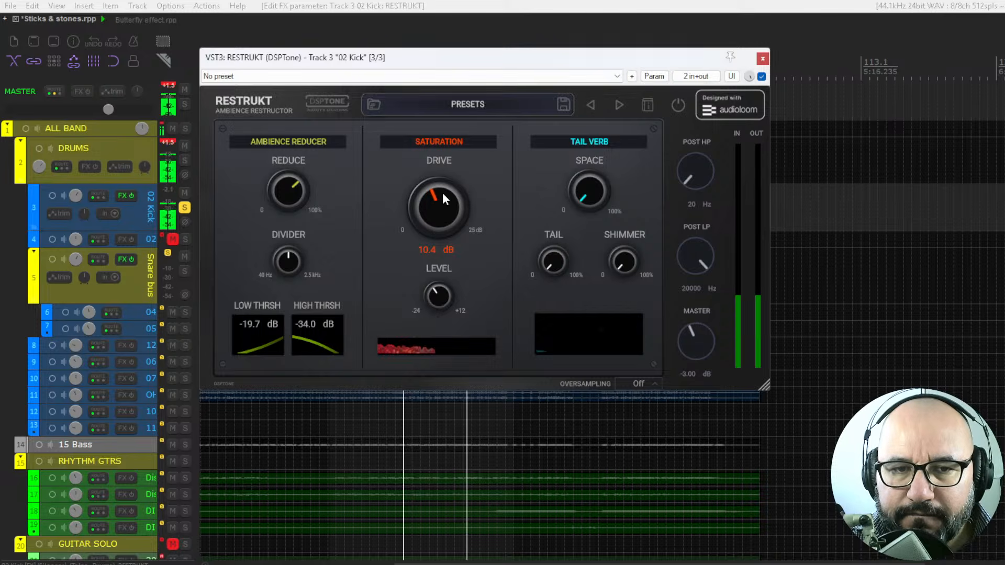
{"action": "left_click_drag", "start_coordinate": [436, 285], "coordinate": [438, 307]}
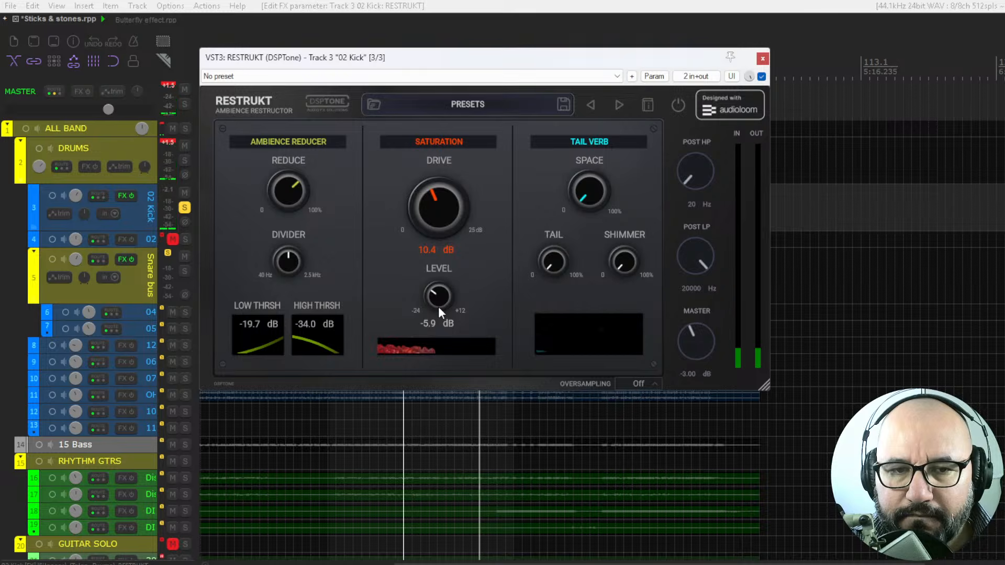
{"action": "left_click", "coordinate": [761, 77]}
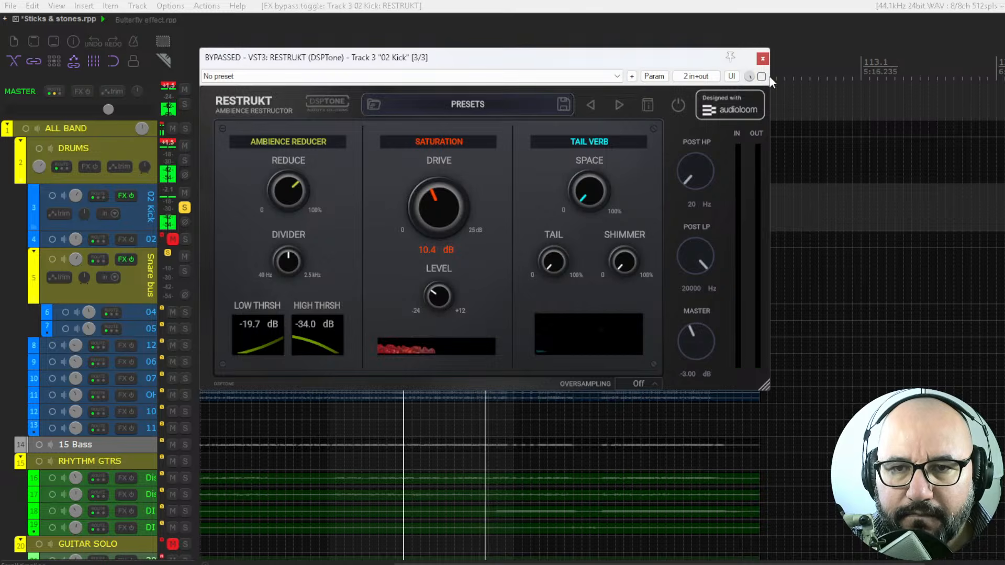
{"action": "left_click", "coordinate": [761, 77]}
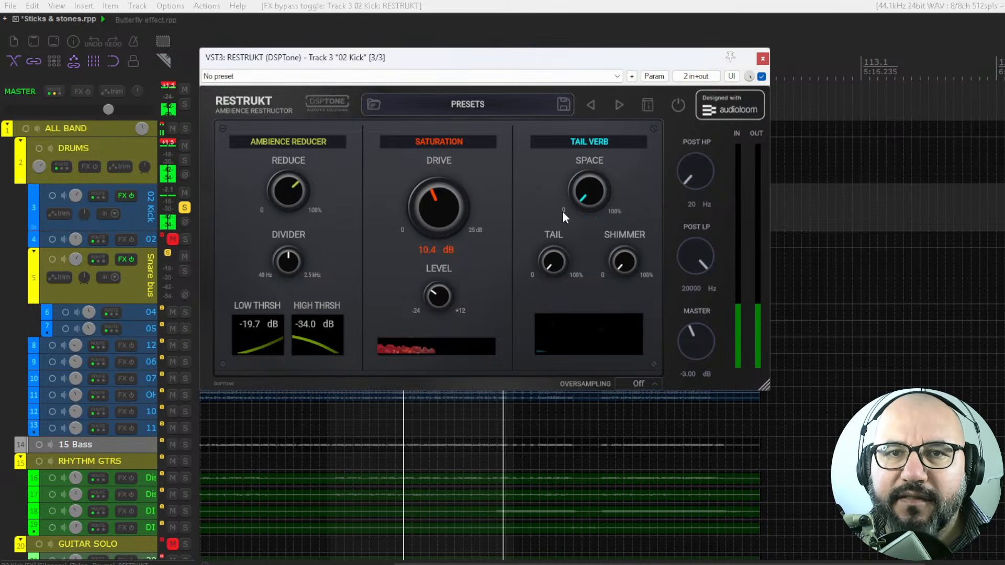
- Add tail reverb to the kick with Space at 73% and Shimmer at 57%, raising Tail well above half
{"action": "left_click_drag", "start_coordinate": [565, 211], "coordinate": [610, 194]}
{"action": "left_click_drag", "start_coordinate": [598, 124], "coordinate": [599, 113]}
{"action": "left_click_drag", "start_coordinate": [552, 261], "coordinate": [568, 156]}
{"action": "left_click_drag", "start_coordinate": [630, 261], "coordinate": [599, 142]}
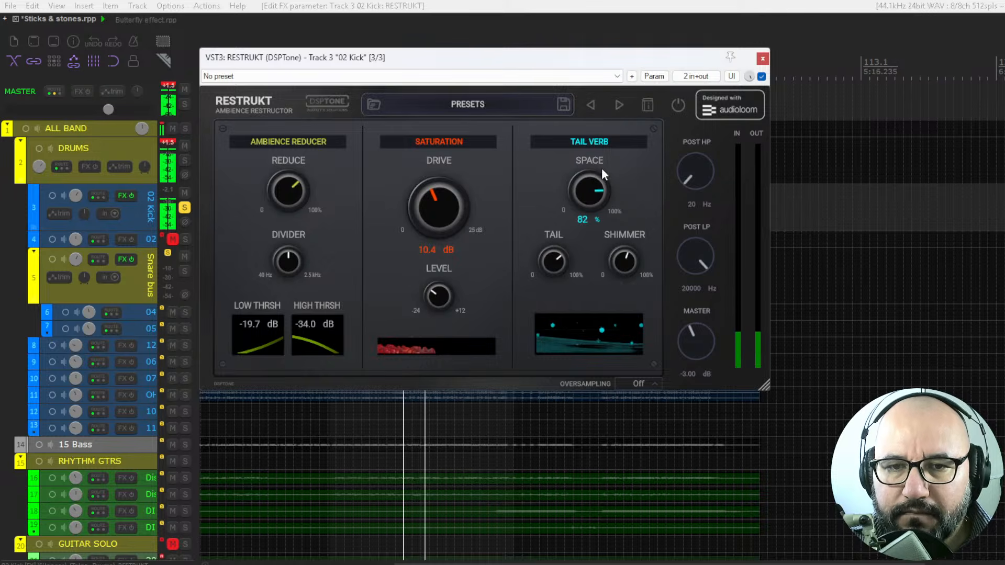
{"action": "left_click_drag", "start_coordinate": [592, 191], "coordinate": [593, 205]}
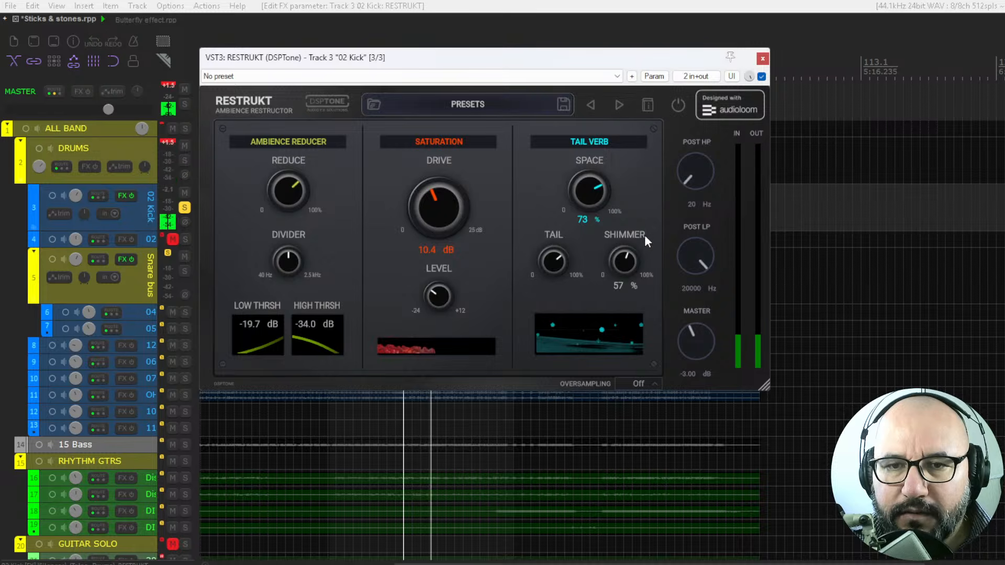
- Raise the saturation Level slightly and compare the kick with RESTRUKT bypassed and active
{"action": "left_click_drag", "start_coordinate": [450, 293], "coordinate": [450, 281]}
{"action": "left_click", "coordinate": [761, 76]}
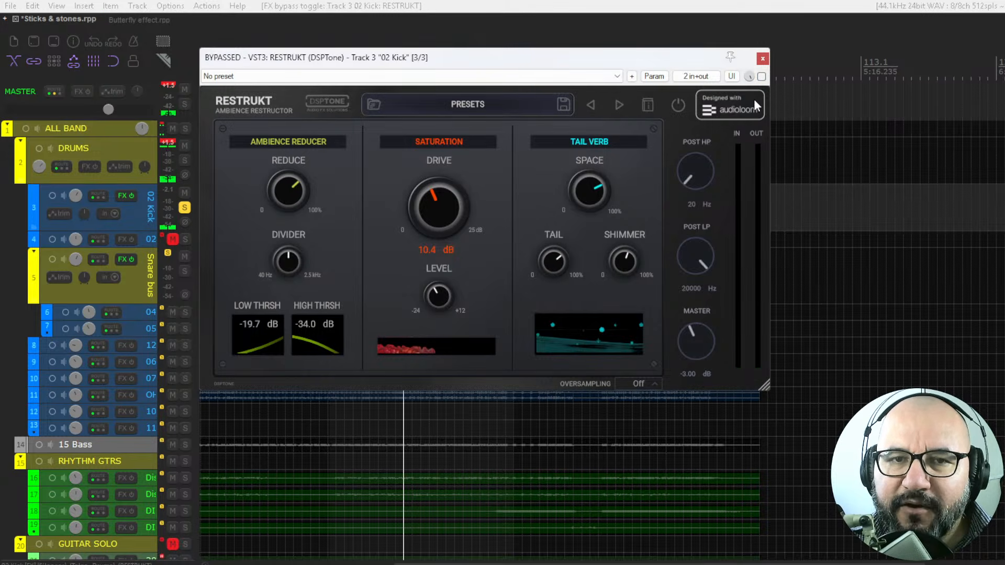
{"action": "left_click", "coordinate": [762, 77]}
- Set Shimmer to about 59%, reduce Tail to slightly above half, and compare the reverberant kick with bypass
{"action": "mouse_move", "coordinate": [626, 260]}
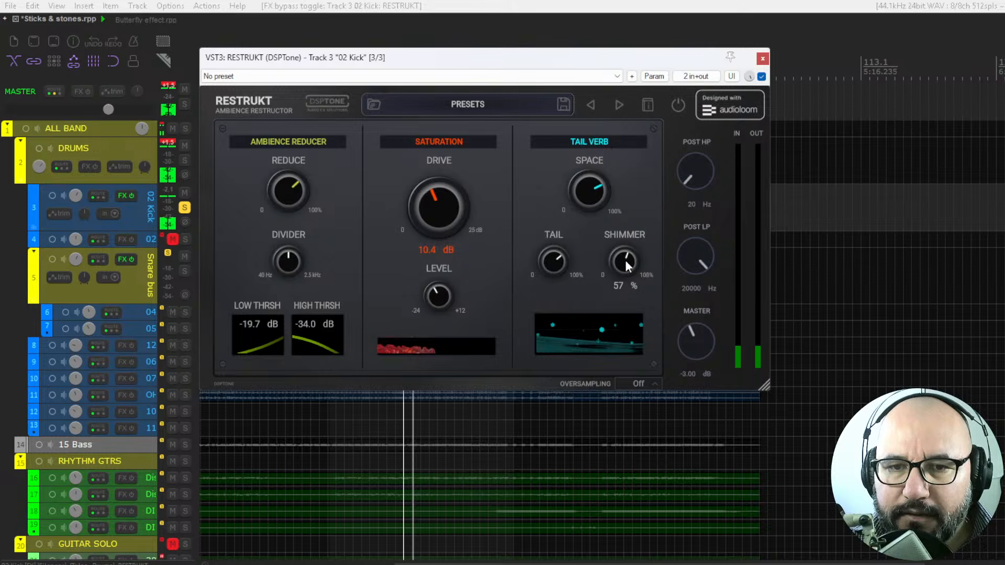
{"action": "left_click_drag", "start_coordinate": [626, 260], "coordinate": [634, 241]}
{"action": "left_click_drag", "start_coordinate": [549, 264], "coordinate": [551, 271]}
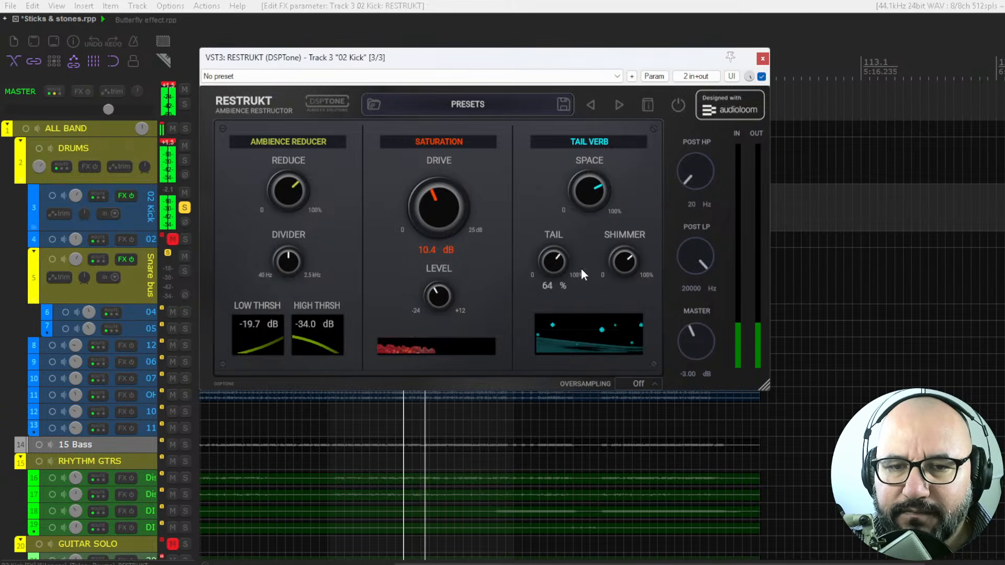
{"action": "left_click_drag", "start_coordinate": [625, 263], "coordinate": [626, 267]}
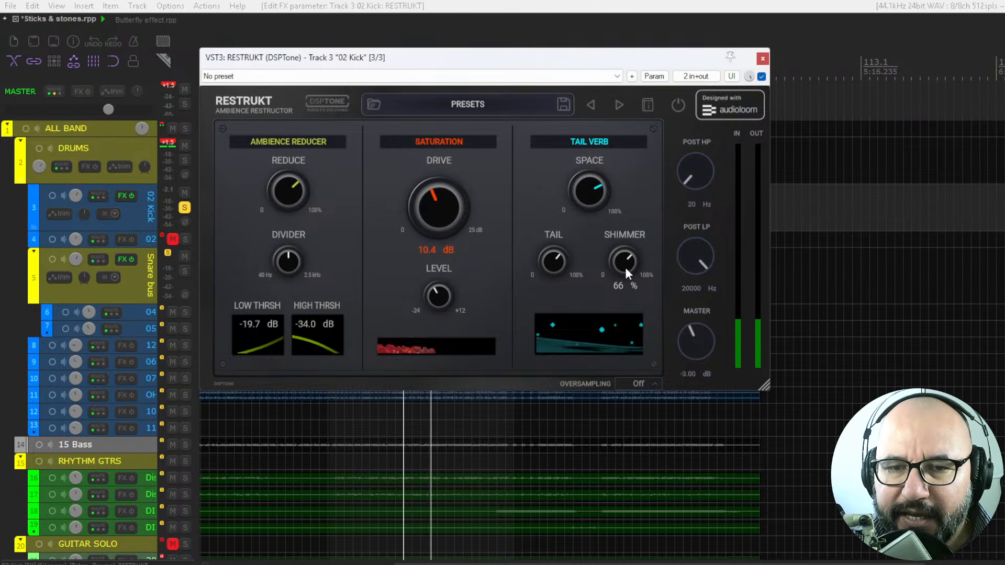
{"action": "left_click_drag", "start_coordinate": [559, 261], "coordinate": [557, 271]}
{"action": "left_click_drag", "start_coordinate": [623, 266], "coordinate": [624, 278]}
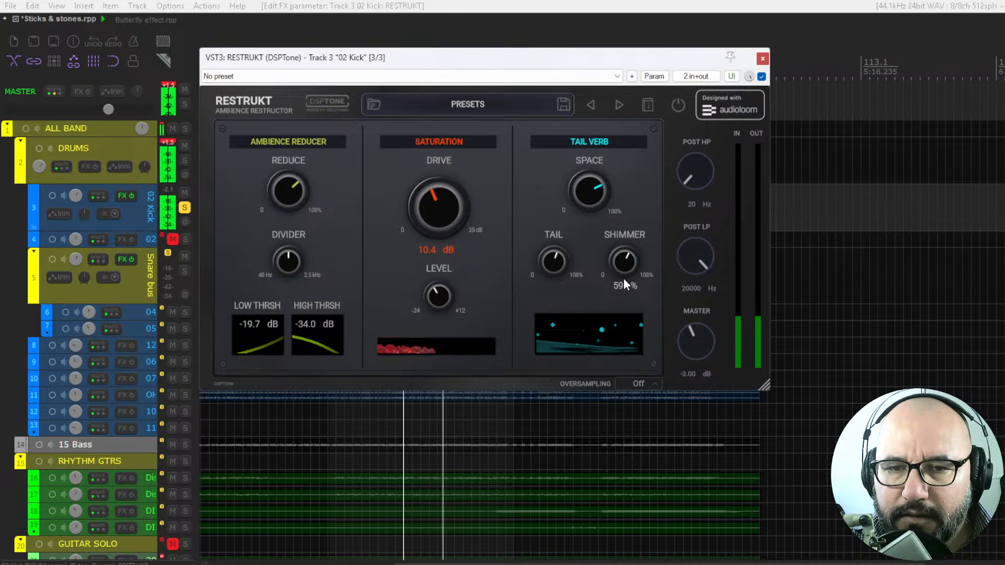
{"action": "left_click", "coordinate": [761, 76]}
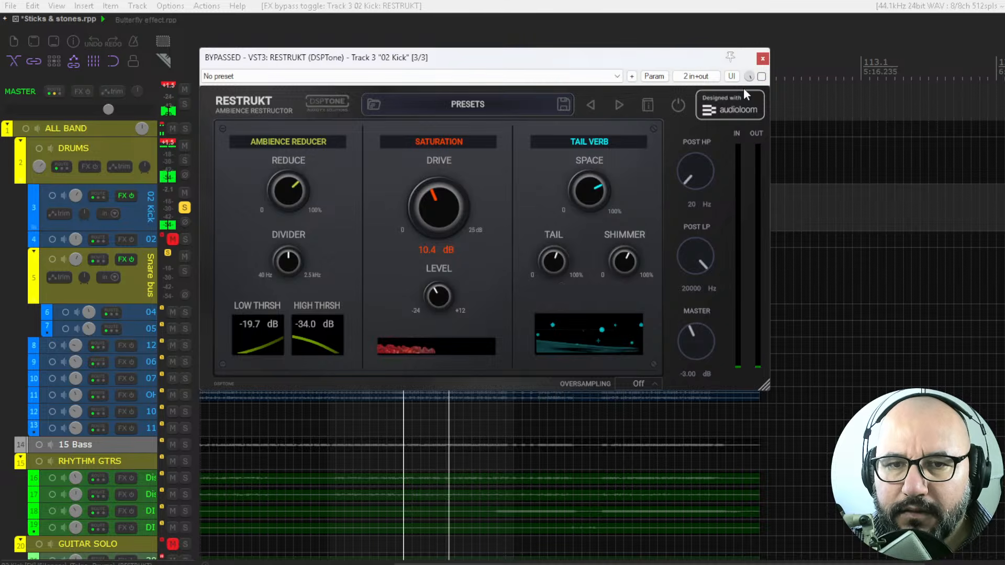
{"action": "left_click", "coordinate": [762, 76]}
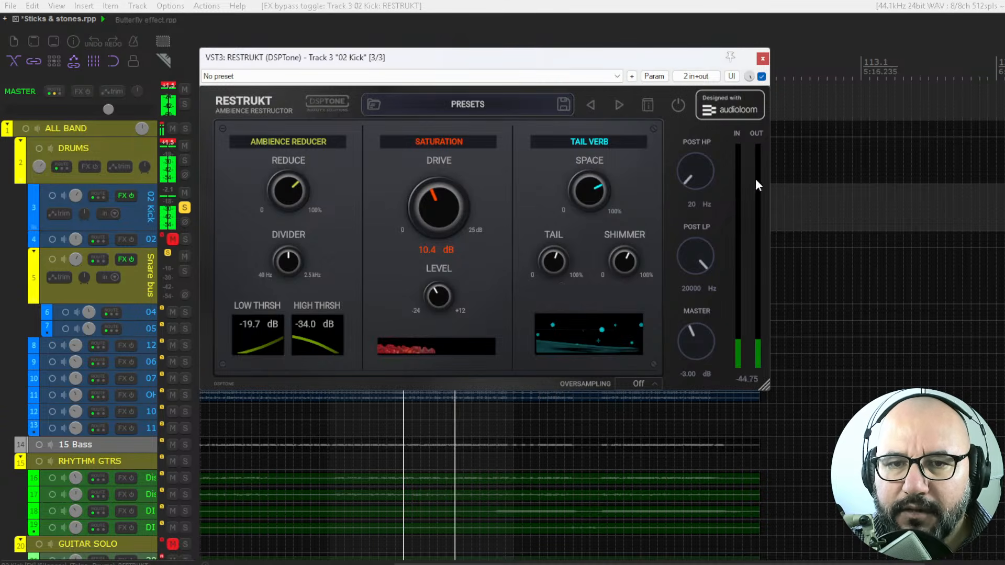
- Lower Space to 0% to hear the kick without reverb, raise it back to 79%, and compare with bypass
{"action": "left_click_drag", "start_coordinate": [589, 184], "coordinate": [566, 436]}
{"action": "mouse_move", "coordinate": [604, 190]}
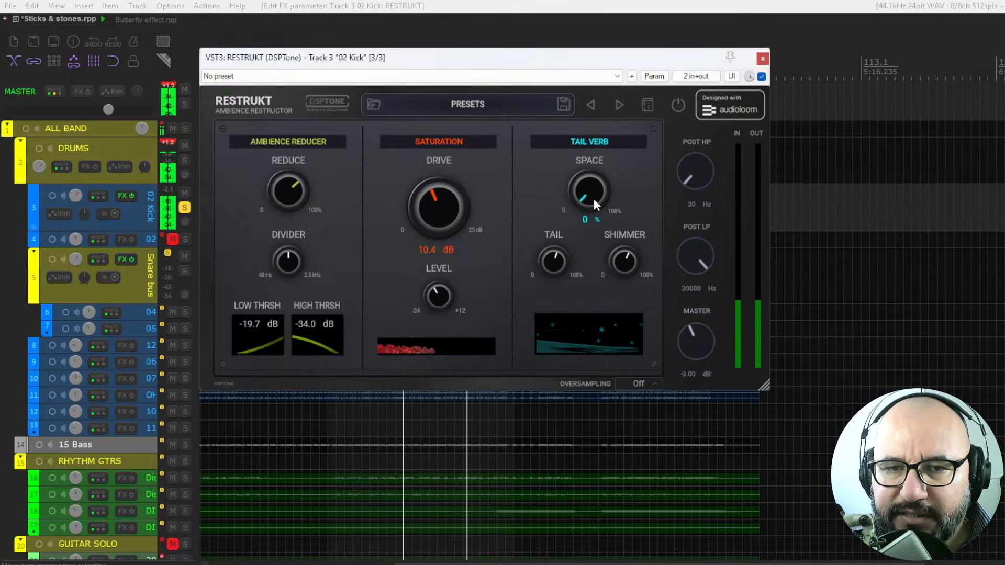
{"action": "left_click_drag", "start_coordinate": [590, 196], "coordinate": [592, 96]}
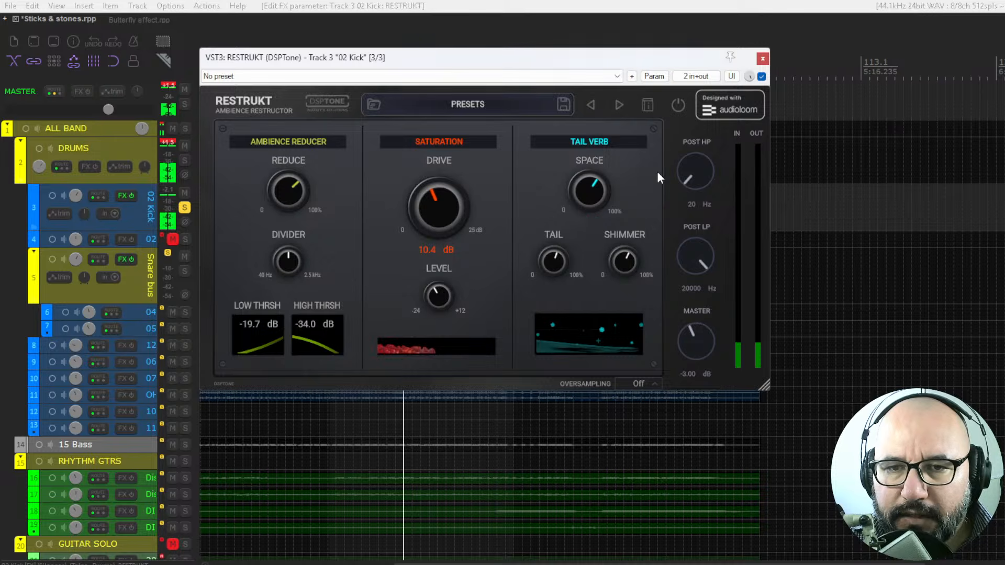
{"action": "key", "text": "space"}
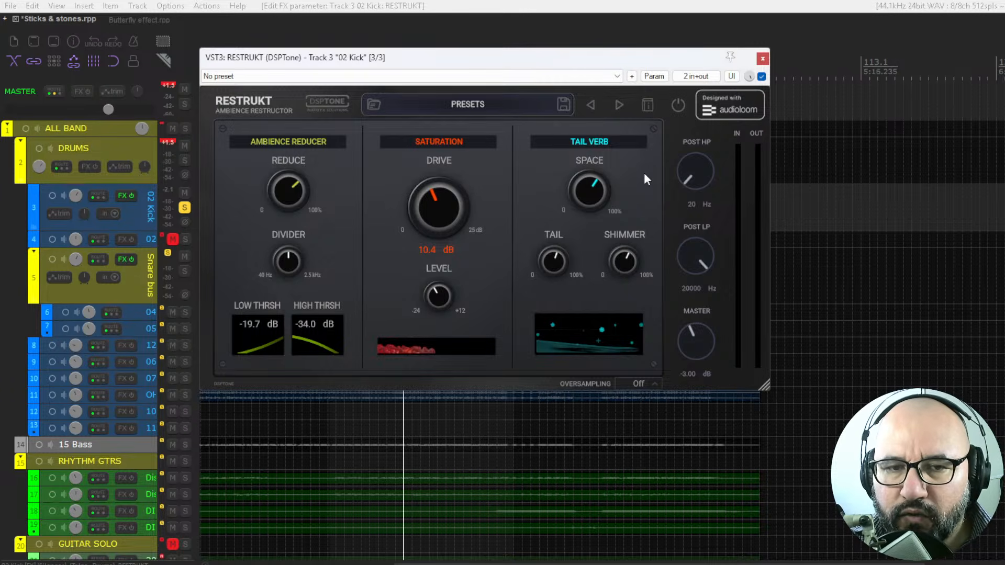
{"action": "key", "text": "space"}
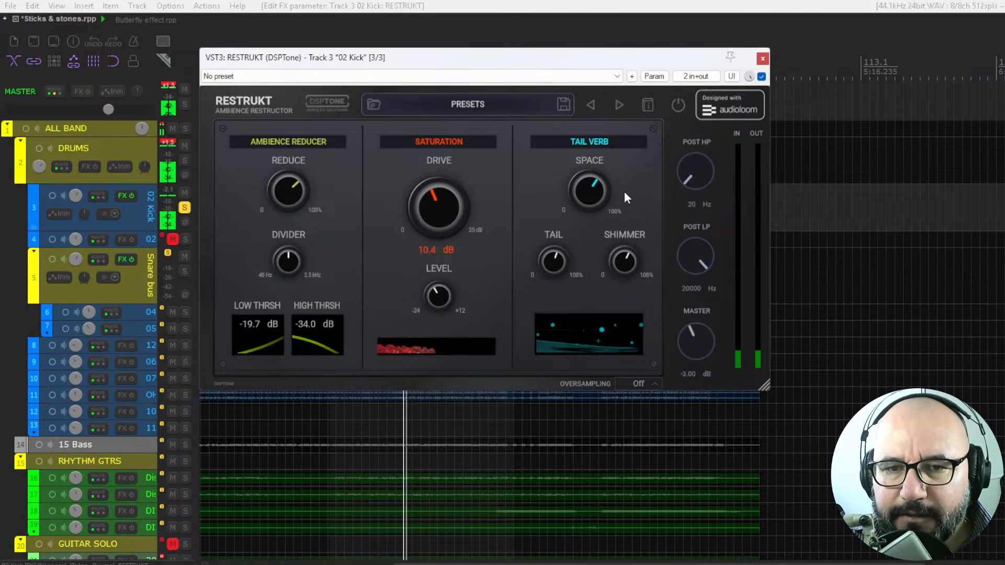
{"action": "left_click_drag", "start_coordinate": [598, 196], "coordinate": [602, 169]}
{"action": "left_click", "coordinate": [762, 76]}
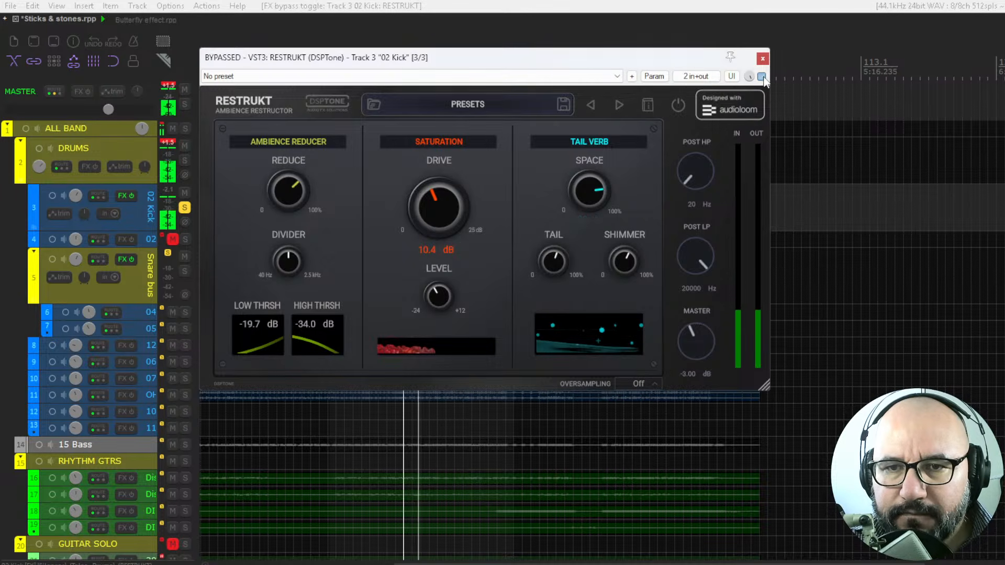
{"action": "left_click", "coordinate": [761, 76]}
- Raise Space slightly and set the Master output to -1.86 dB, comparing the kick with RESTRUKT bypassed and active
{"action": "left_click_drag", "start_coordinate": [590, 179], "coordinate": [601, 82]}
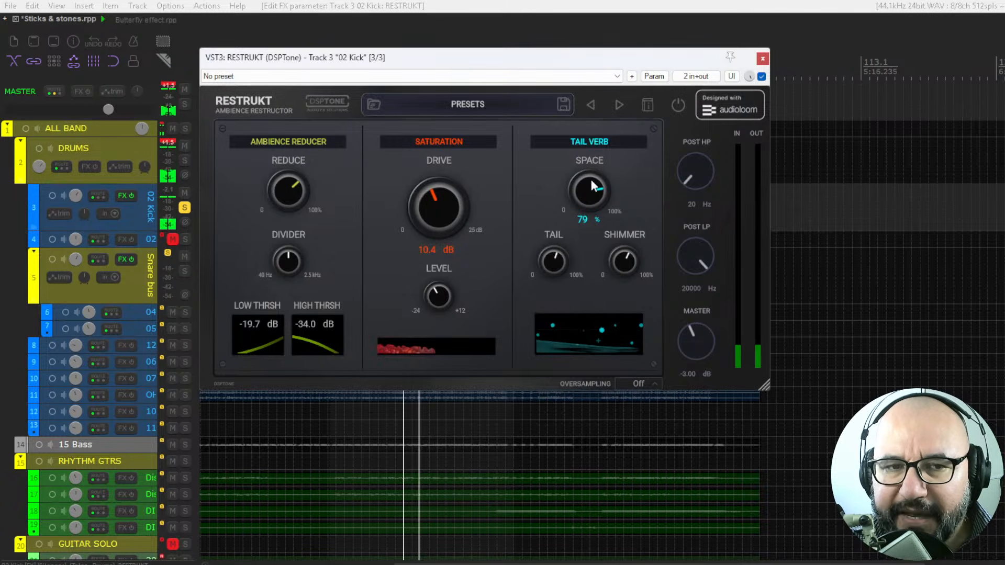
{"action": "scroll", "coordinate": [591, 194], "scroll_direction": "up", "scroll_amount": 3}
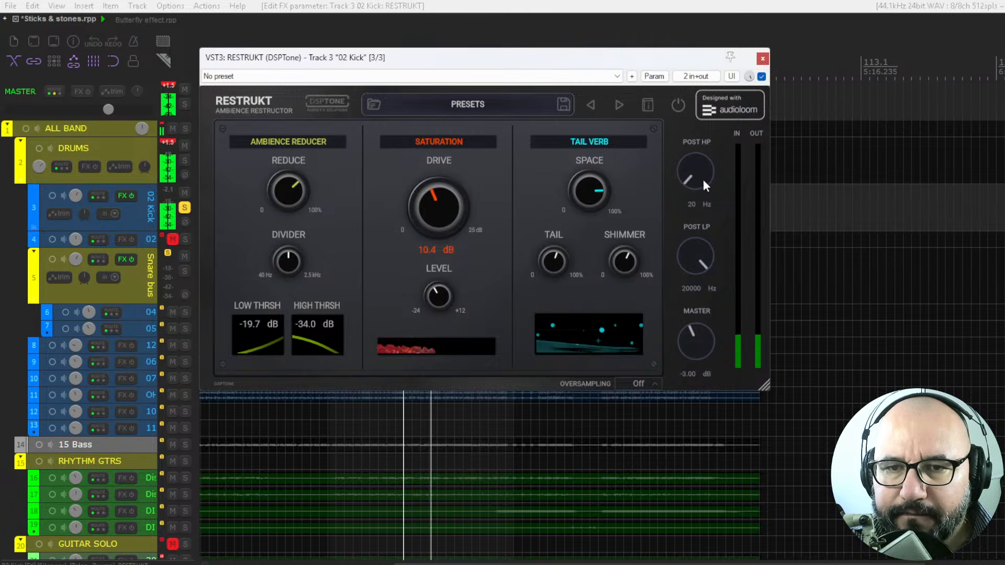
{"action": "scroll", "coordinate": [698, 337], "scroll_direction": "up", "scroll_amount": 3}
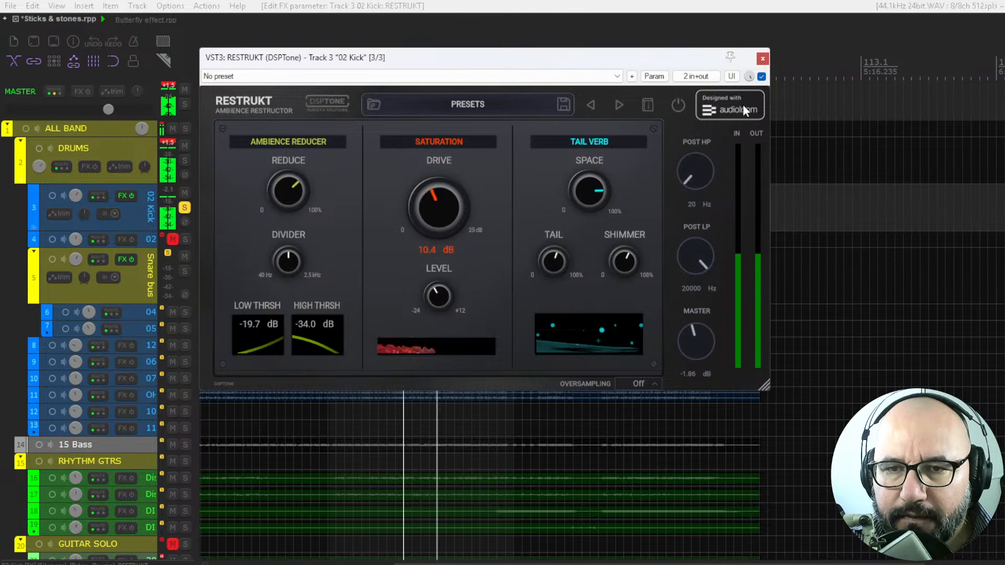
{"action": "left_click", "coordinate": [762, 77]}
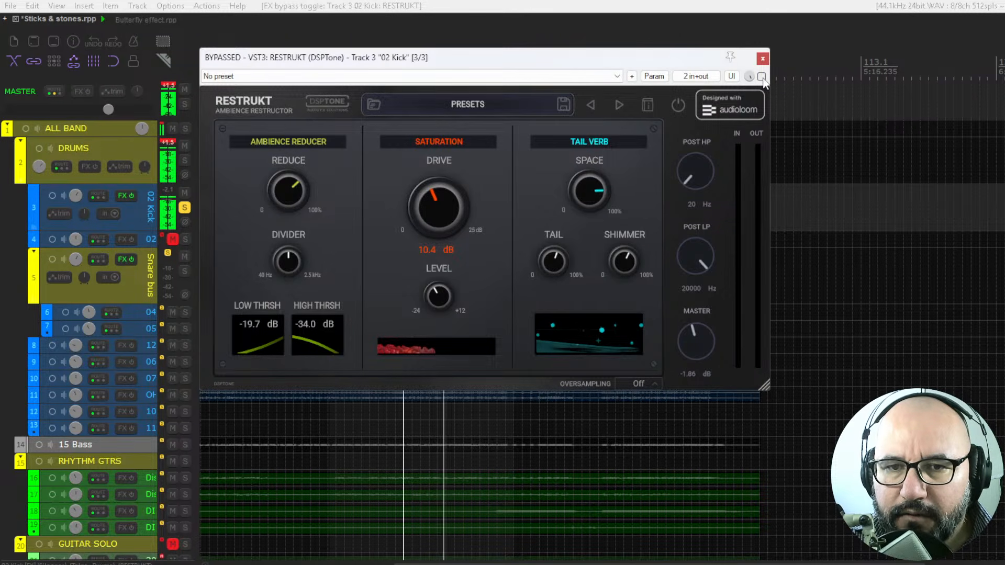
{"action": "left_click", "coordinate": [761, 76]}
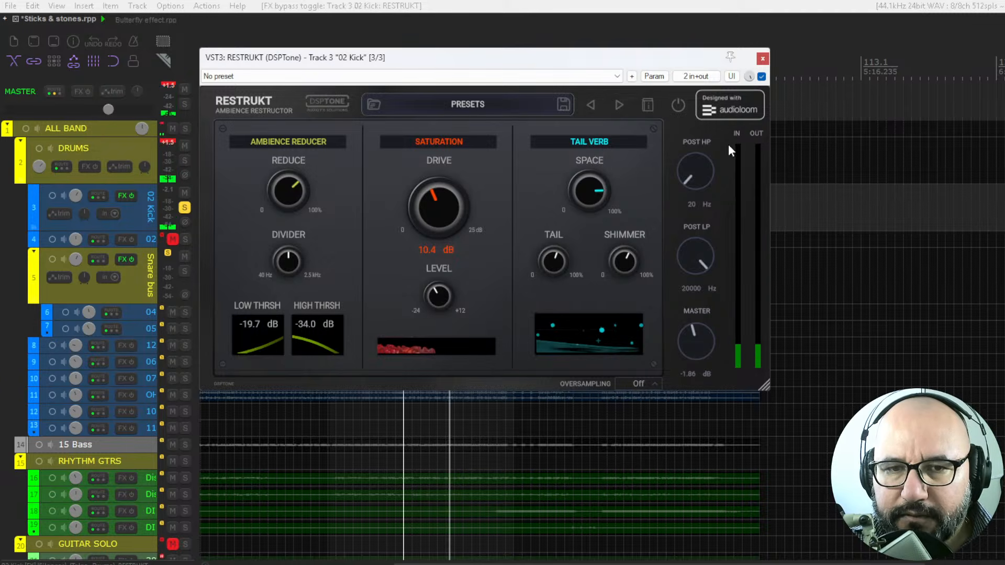
- Stop playback, bypass RESTRUKT on the kick track and close its window
{"action": "key", "text": "space"}
{"action": "left_click", "coordinate": [761, 77]}
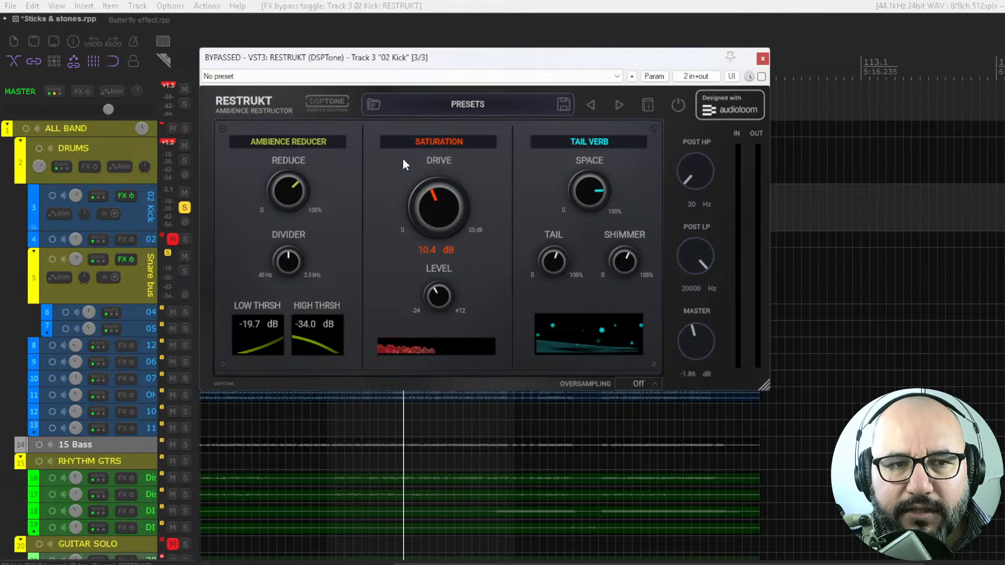
{"action": "key", "text": "Escape"}
- Solo the Snare bus during playback, open its RESTRUKT plugin and enable it
{"action": "left_click", "coordinate": [184, 271]}
{"action": "key", "text": "space"}
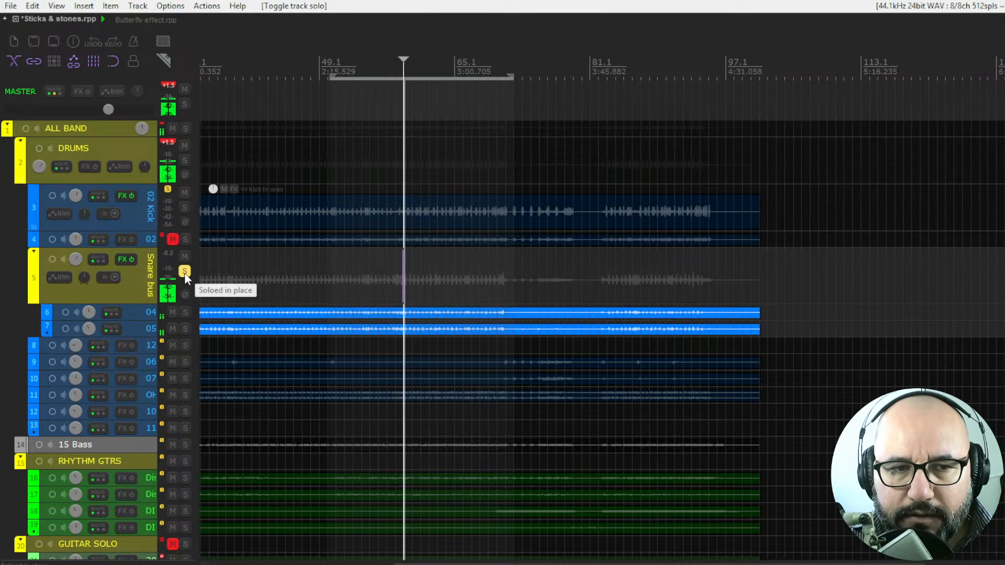
{"action": "right_click", "coordinate": [121, 262]}
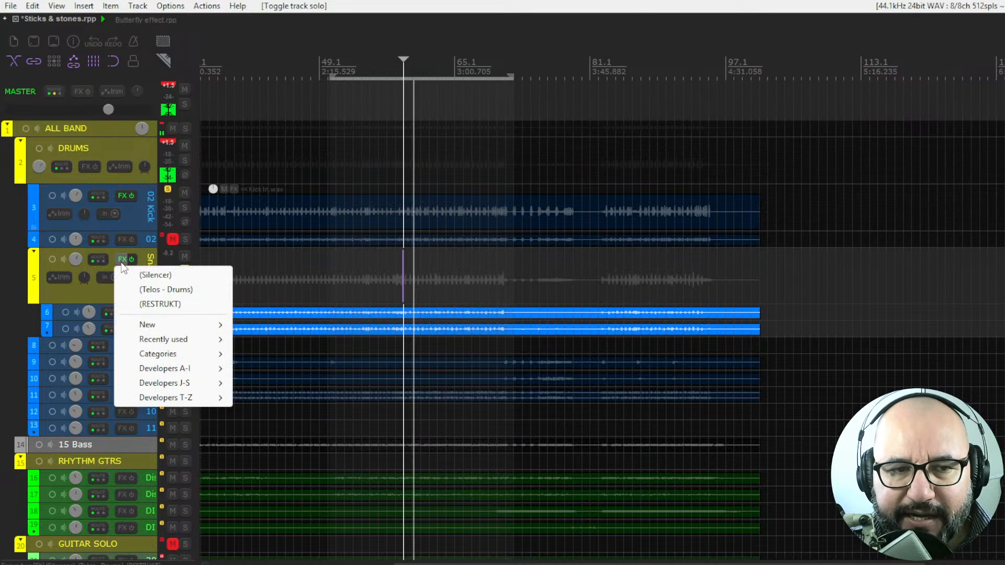
{"action": "left_click", "coordinate": [175, 304]}
{"action": "left_click_drag", "start_coordinate": [498, 134], "coordinate": [491, 113]}
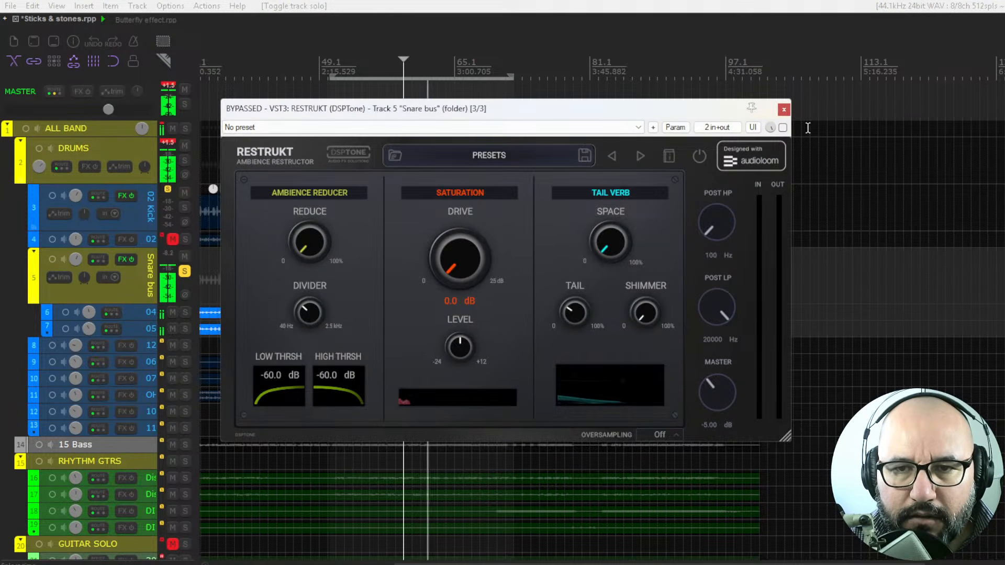
{"action": "left_click", "coordinate": [783, 128]}
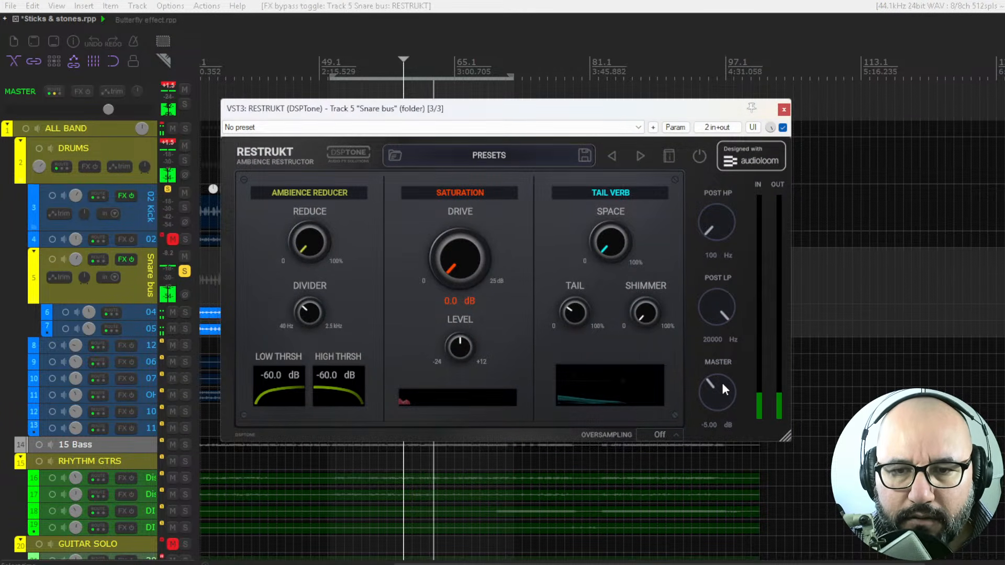
- Set the Snare bus RESTRUKT Master output to -5.33 dB and restart playback
{"action": "left_click_drag", "start_coordinate": [722, 384], "coordinate": [722, 386]}
{"action": "key", "text": "space"}
{"action": "key", "text": "space"}
- Raise Reduce above half on the Snare bus, with the high threshold at -31.0 dB and the Divider at 1872 Hz
{"action": "left_click_drag", "start_coordinate": [318, 266], "coordinate": [312, 147]}
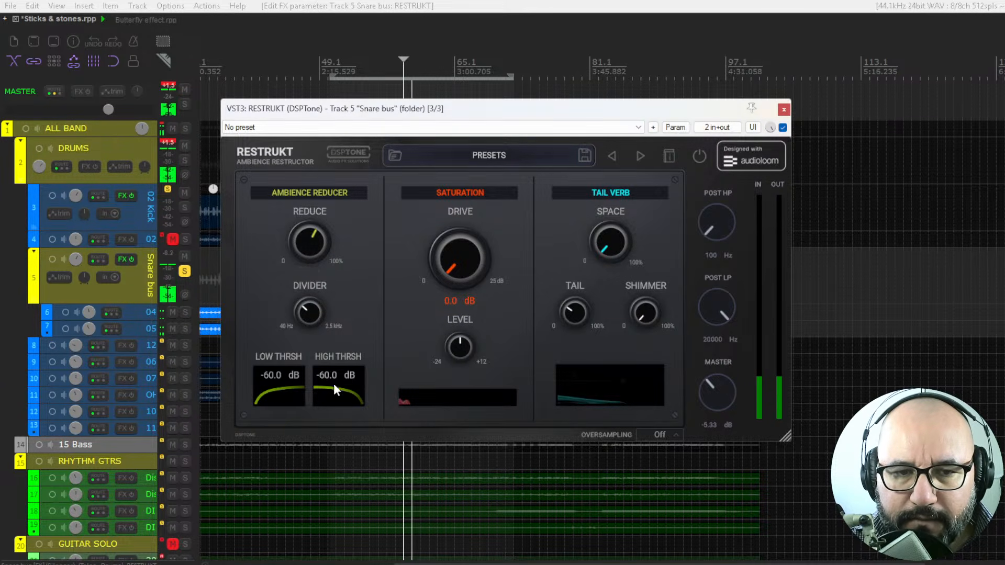
{"action": "left_click_drag", "start_coordinate": [330, 376], "coordinate": [314, 267]}
{"action": "mouse_move", "coordinate": [319, 313]}
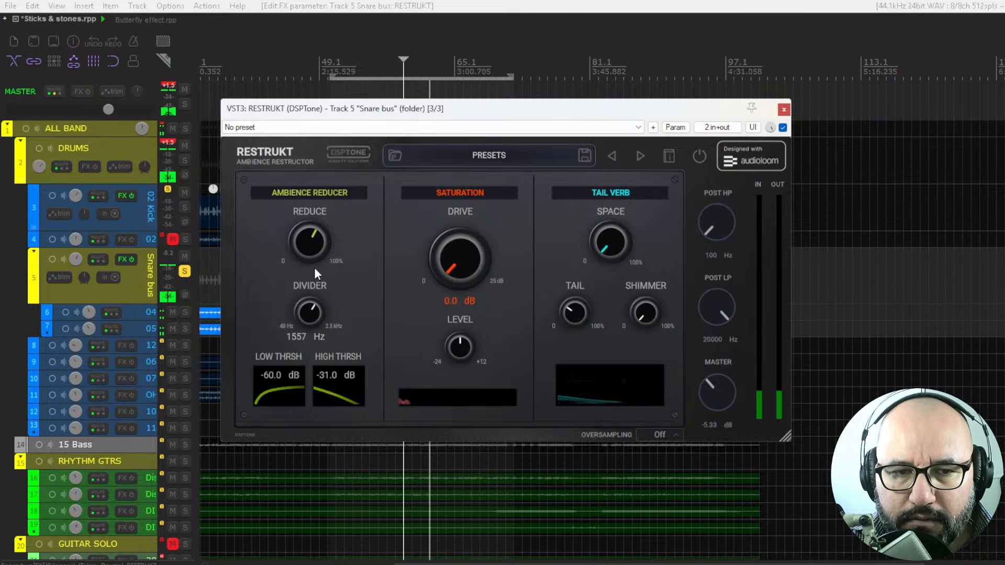
{"action": "mouse_move", "coordinate": [309, 321]}
{"action": "left_mouse_down"}
{"action": "mouse_move", "coordinate": [309, 287]}
{"action": "mouse_move", "coordinate": [313, 318]}
{"action": "left_mouse_up"}
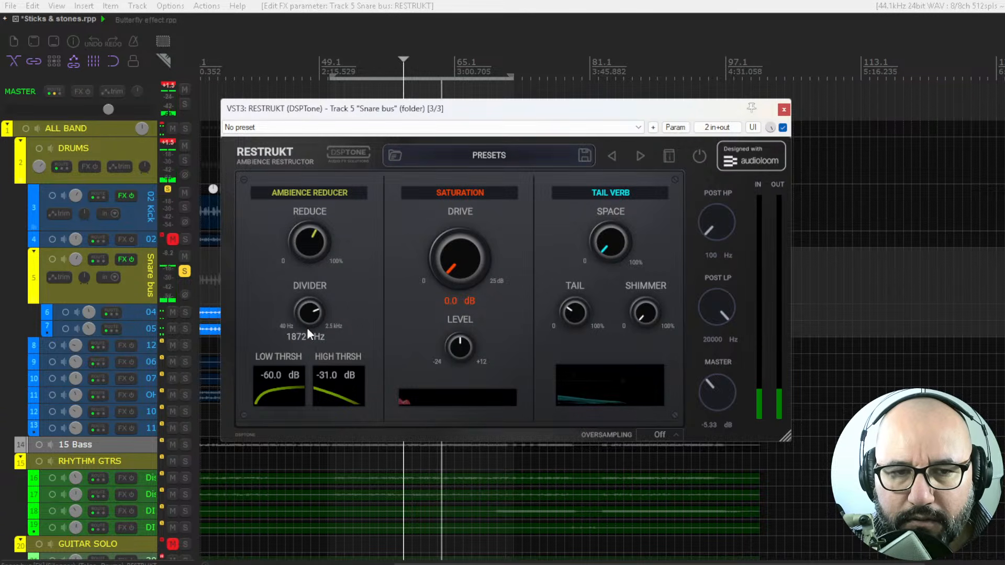
- Set the snare's Reduce to about 84% and low threshold to -31.2 dB, restarting playback to hear it
{"action": "left_click_drag", "start_coordinate": [310, 247], "coordinate": [312, 209]}
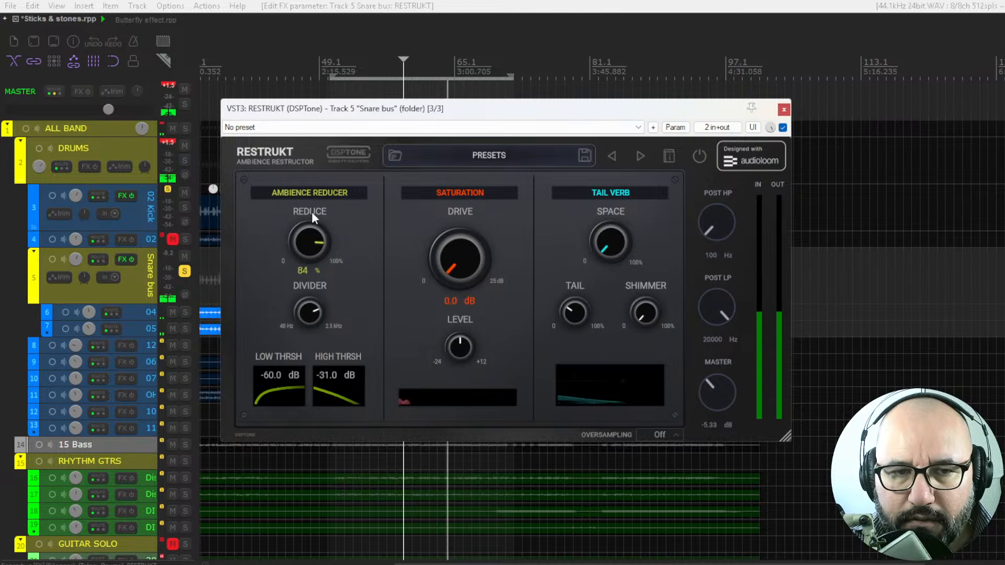
{"action": "left_click_drag", "start_coordinate": [273, 378], "coordinate": [276, 299]}
{"action": "key", "text": "space"}
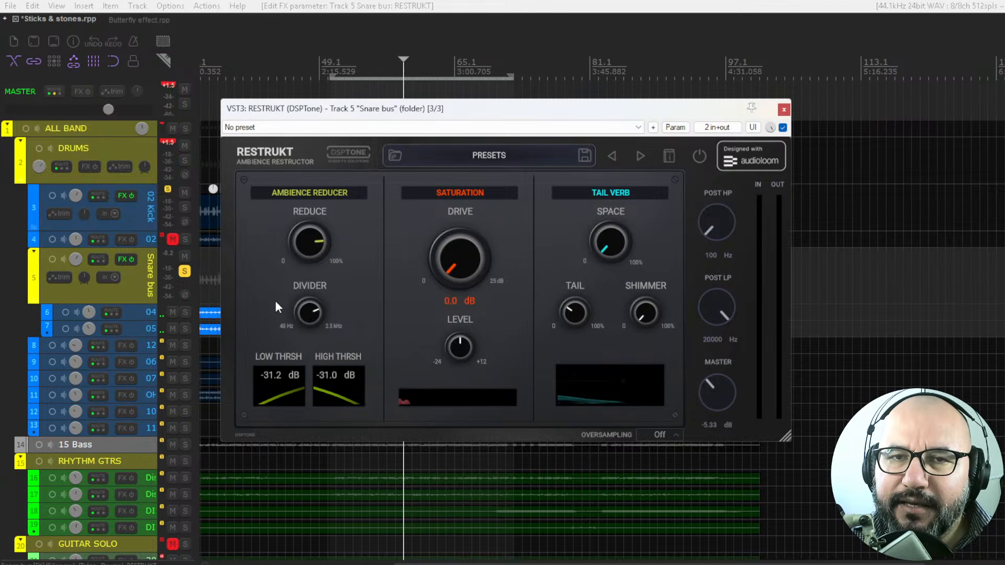
{"action": "key", "text": "space"}
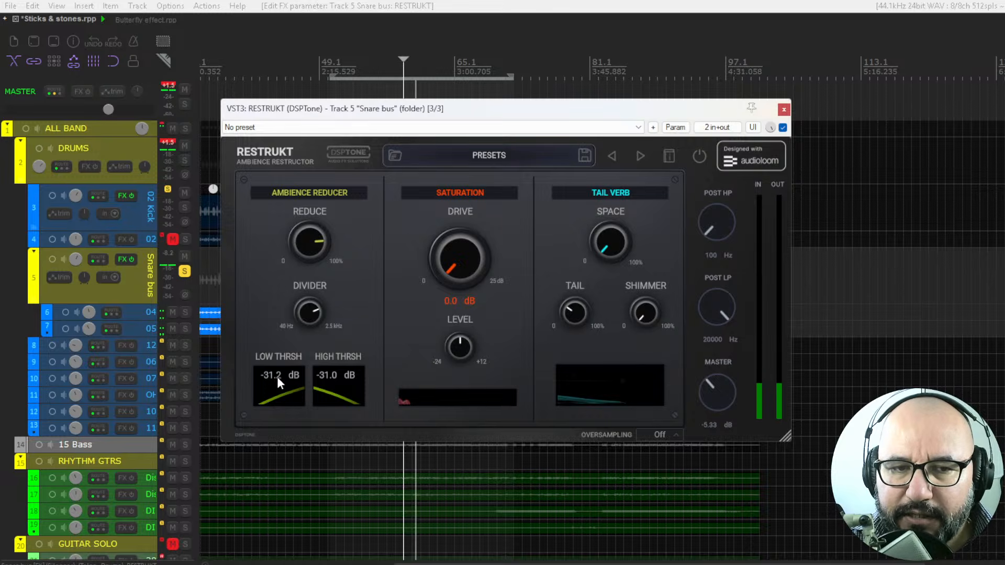
- Set the snare's low threshold to -33.1 dB and high threshold to -33.2 dB, with saturation Drive at 10.8 dB and Level at -4.9 dB
{"action": "left_click_drag", "start_coordinate": [278, 373], "coordinate": [332, 385]}
{"action": "mouse_move", "coordinate": [317, 238]}
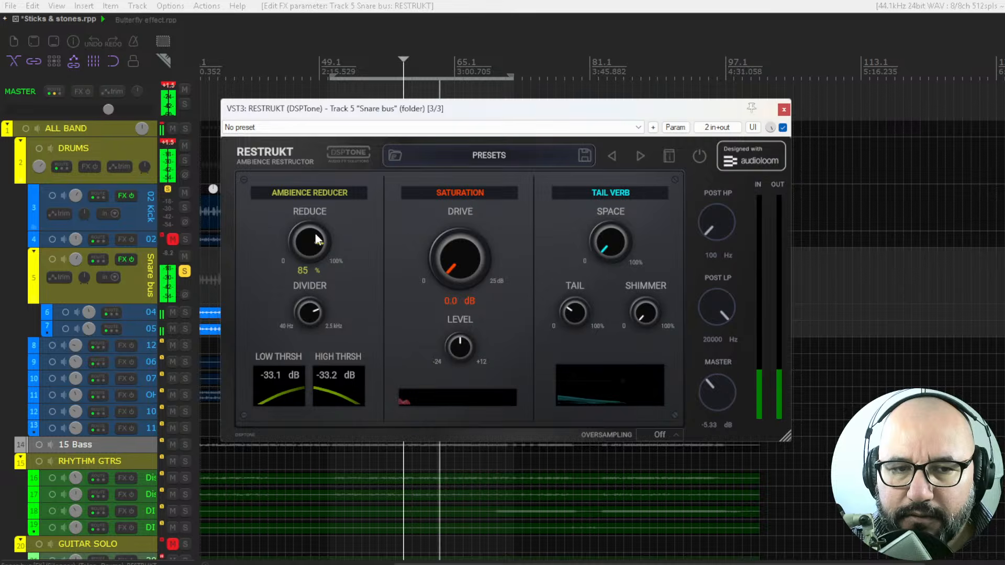
{"action": "left_click_drag", "start_coordinate": [463, 257], "coordinate": [463, 205]}
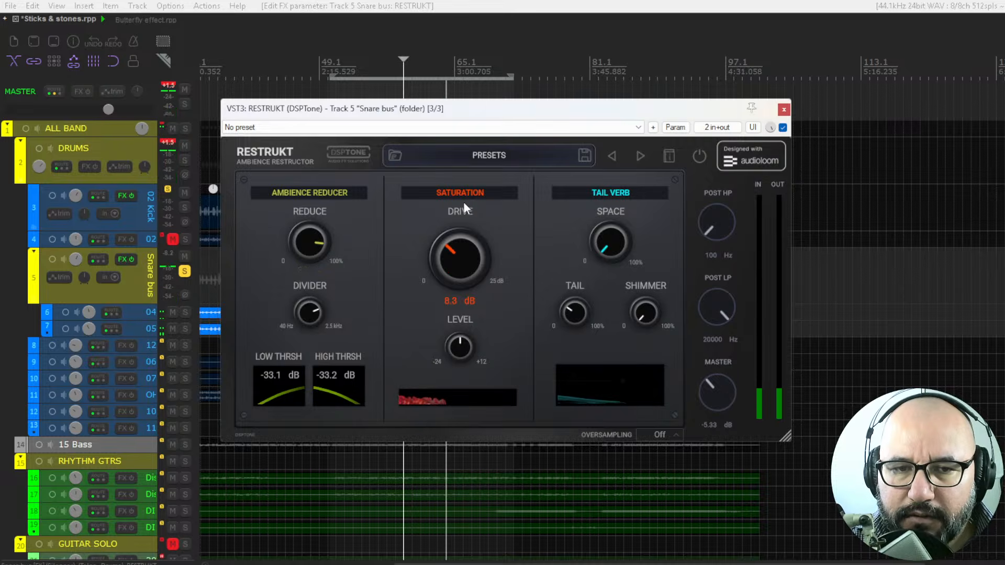
{"action": "left_click_drag", "start_coordinate": [460, 340], "coordinate": [461, 366]}
{"action": "left_click_drag", "start_coordinate": [460, 271], "coordinate": [459, 256]}
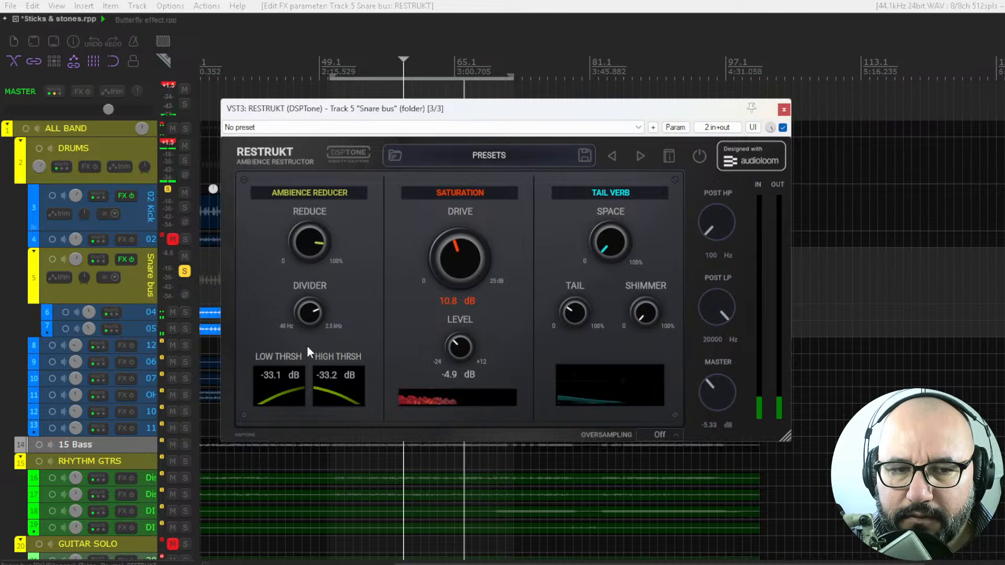
- Raise the snare's low threshold to -23.5 dB and Reduce to 95%
{"action": "left_click_drag", "start_coordinate": [283, 372], "coordinate": [278, 346]}
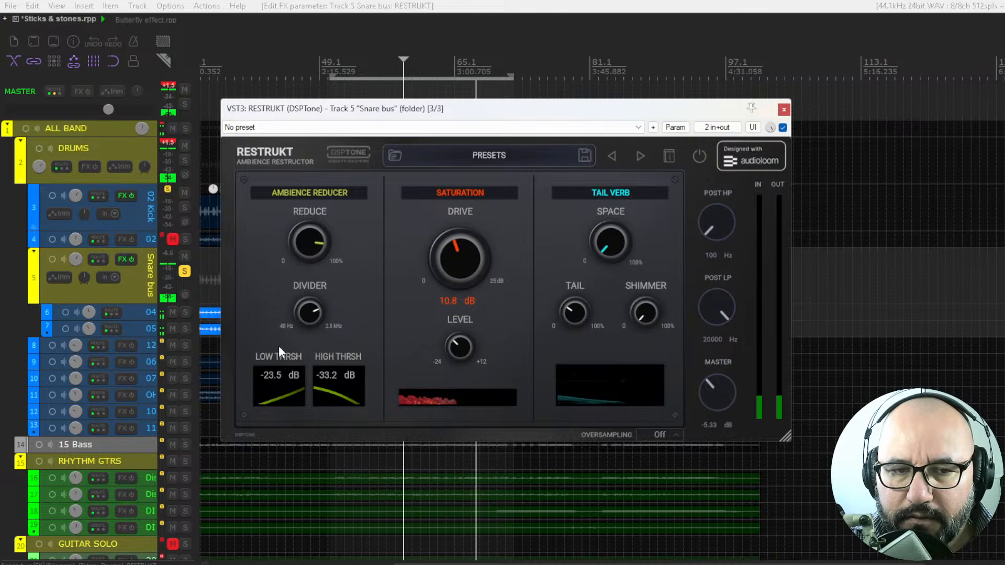
{"action": "left_click_drag", "start_coordinate": [312, 263], "coordinate": [312, 226]}
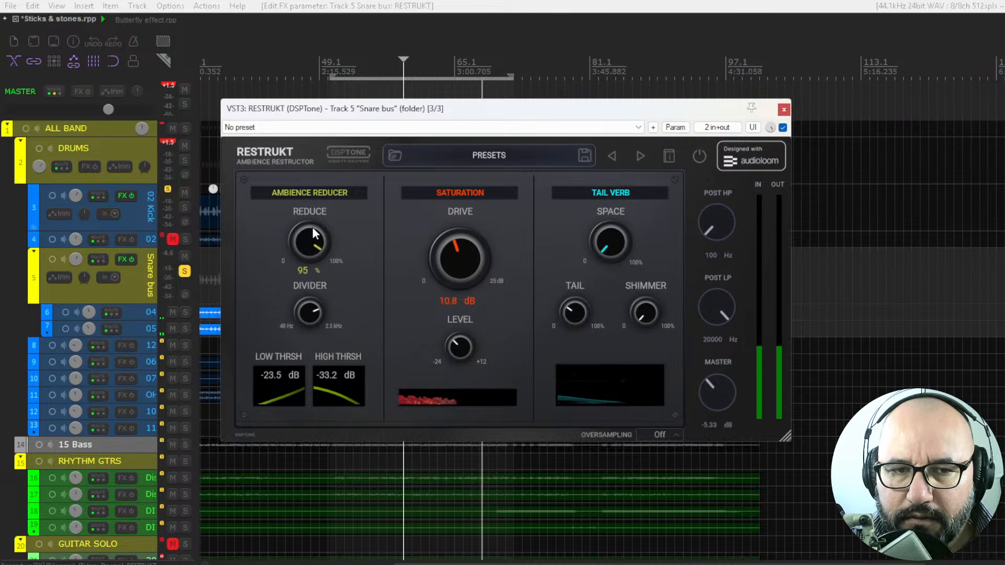
- Add tail reverb to the snare with Space at 81%, Tail at 22% and Shimmer at 97%
{"action": "mouse_move", "coordinate": [619, 245]}
{"action": "left_click_drag", "start_coordinate": [608, 246], "coordinate": [630, 133]}
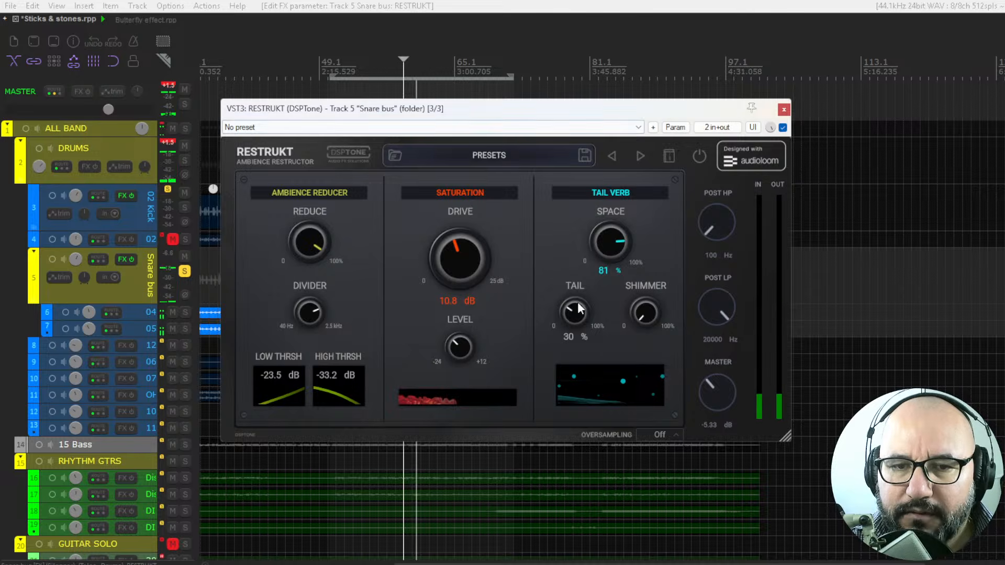
{"action": "left_click_drag", "start_coordinate": [577, 306], "coordinate": [589, 263]}
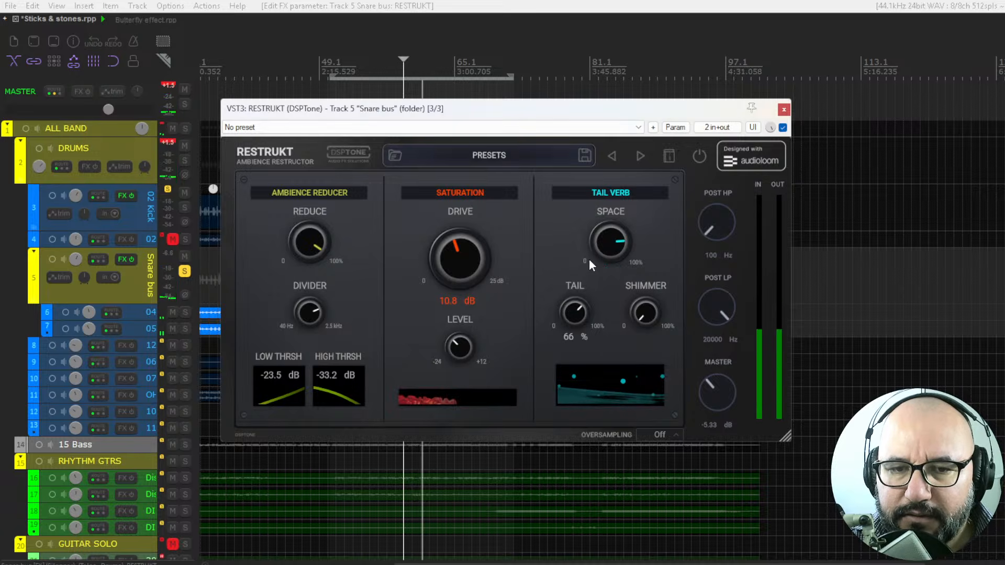
{"action": "left_click_drag", "start_coordinate": [646, 313], "coordinate": [660, 193]}
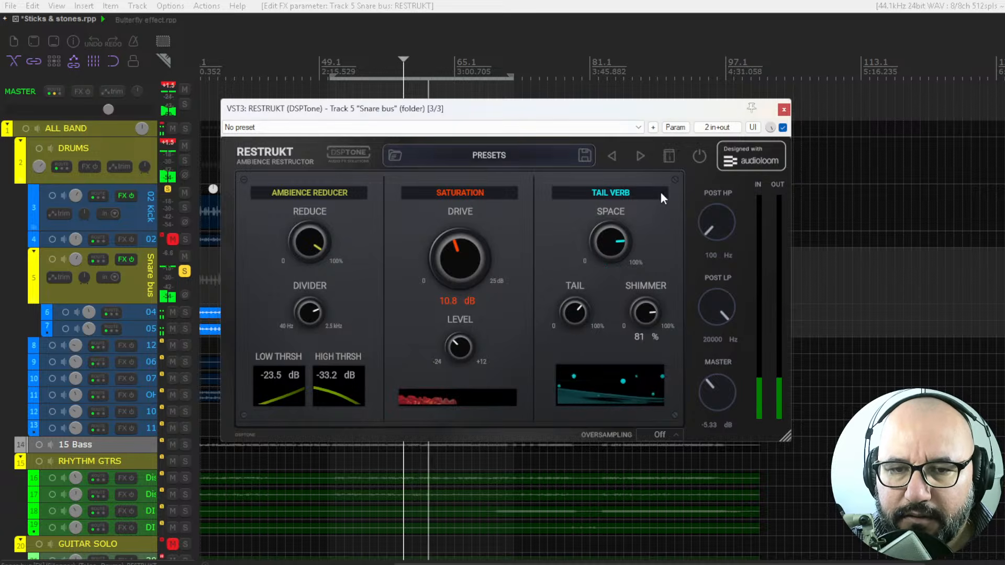
{"action": "left_click_drag", "start_coordinate": [576, 308], "coordinate": [569, 372]}
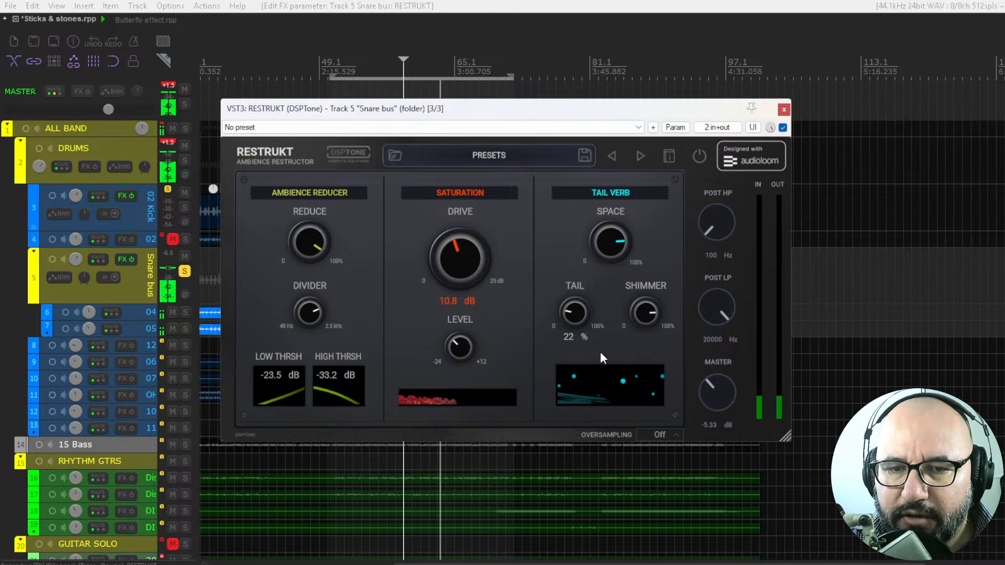
{"action": "left_click_drag", "start_coordinate": [646, 313], "coordinate": [660, 246]}
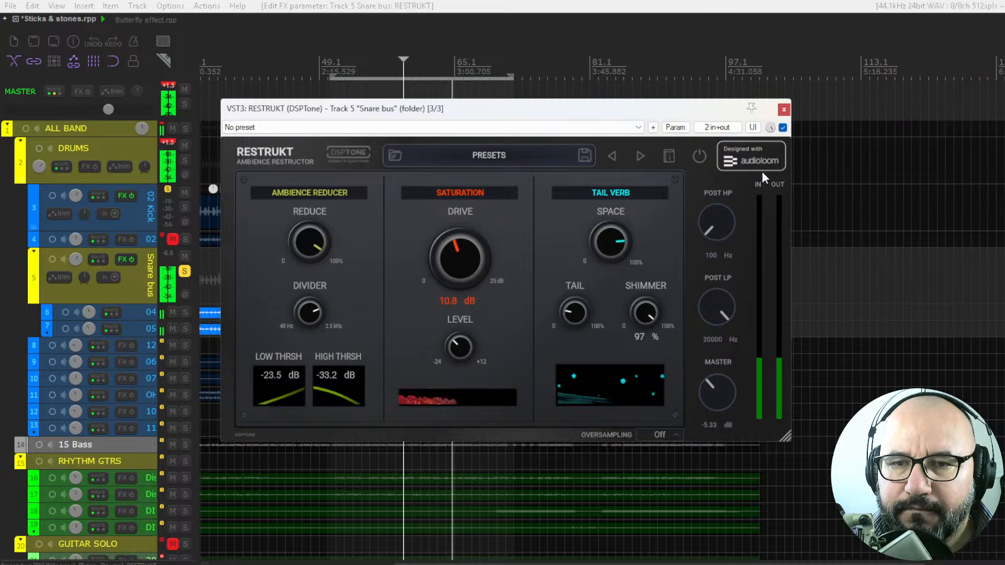
- Compare the snare with RESTRUKT bypassed and active, stop playback and bypass the plugin
{"action": "left_click", "coordinate": [782, 127]}
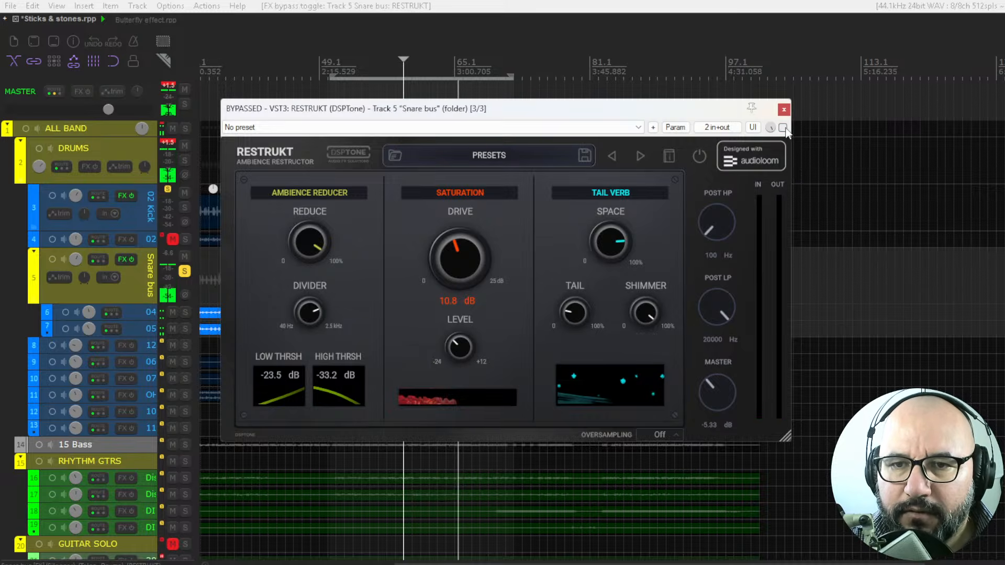
{"action": "left_click", "coordinate": [782, 127]}
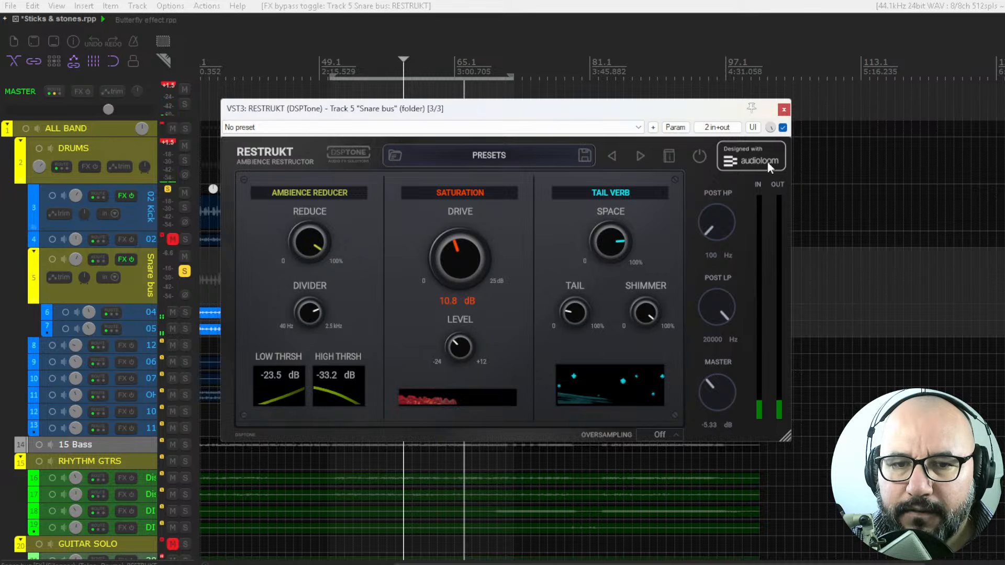
{"action": "mouse_move", "coordinate": [613, 248]}
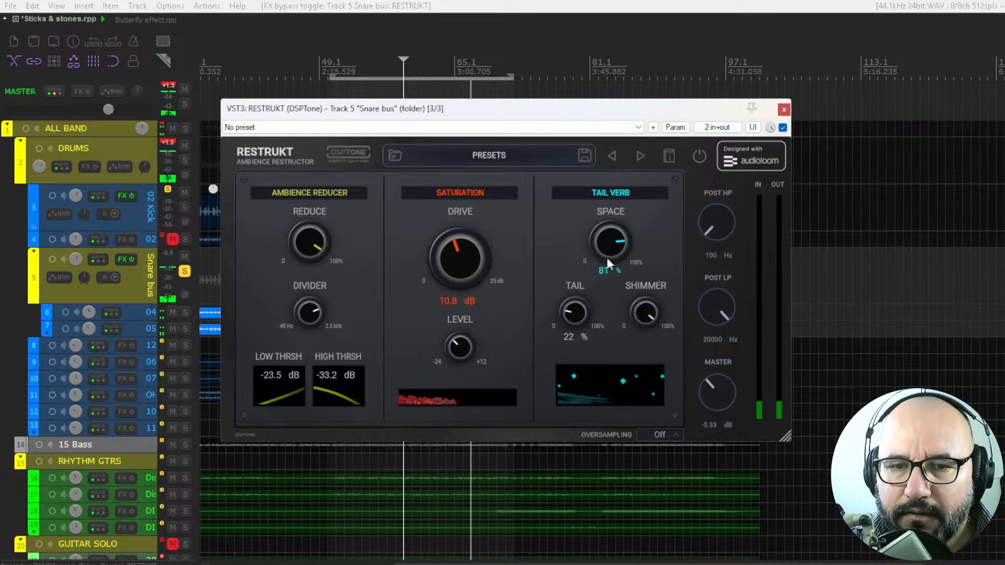
{"action": "left_click_drag", "start_coordinate": [608, 253], "coordinate": [607, 252]}
{"action": "key", "text": "space"}
{"action": "left_click", "coordinate": [782, 127]}
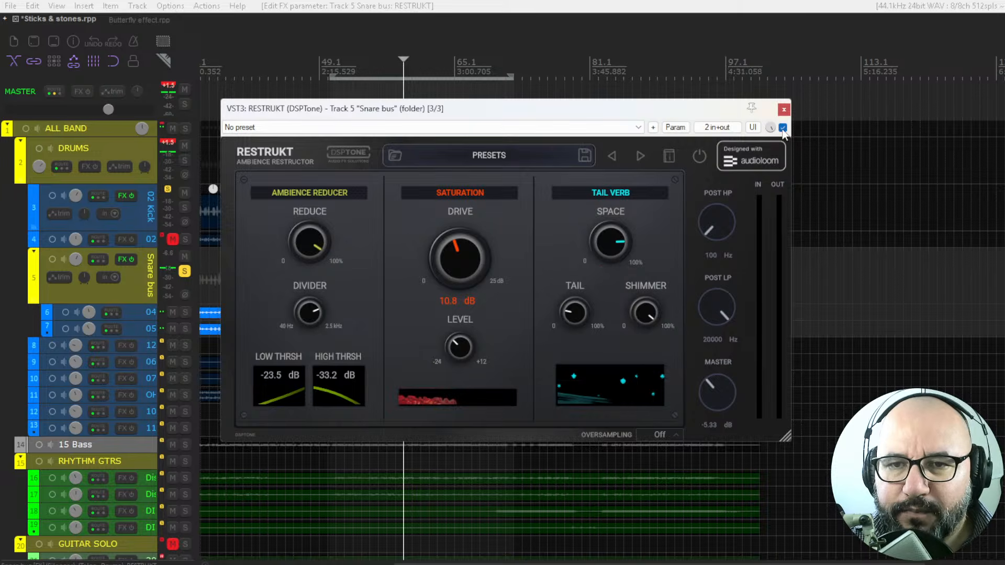
- Switch to the Butterfly effect.rpp project and enable RESTRUKT on the VOX track
{"action": "left_click", "coordinate": [147, 20]}
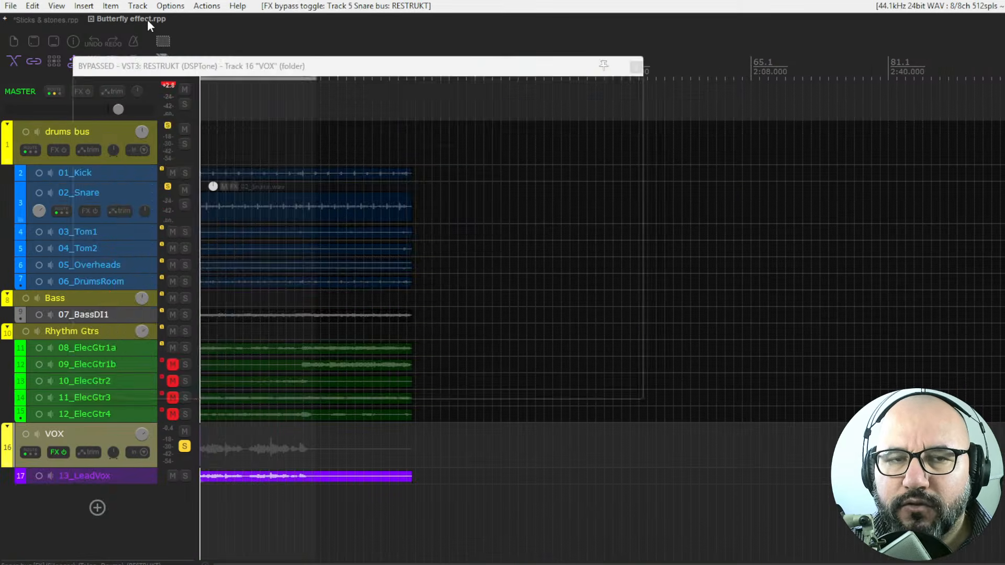
{"action": "left_click_drag", "start_coordinate": [312, 64], "coordinate": [437, 52]}
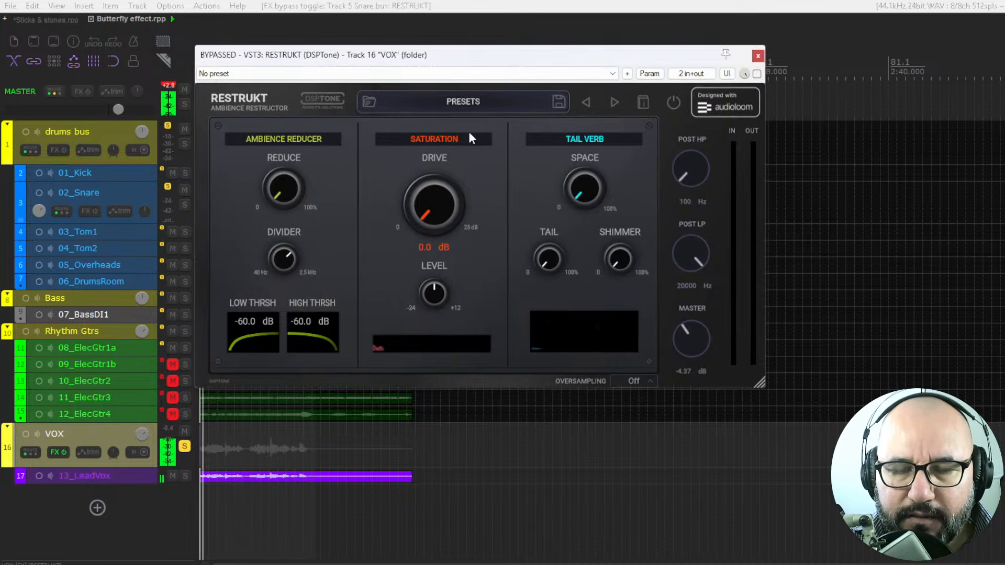
{"action": "left_click_drag", "start_coordinate": [288, 192], "coordinate": [304, 47]}
{"action": "left_click", "coordinate": [757, 74]}
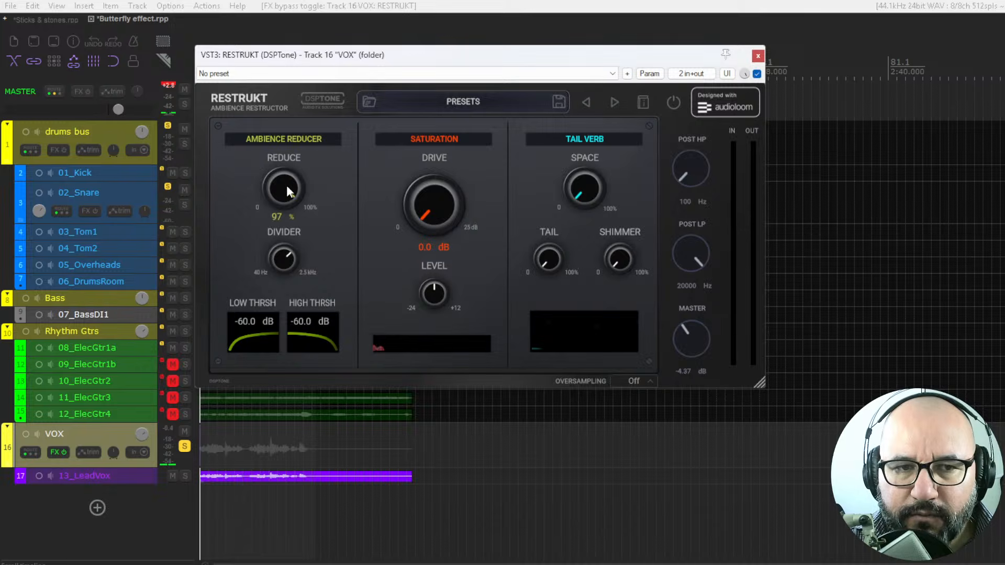
- Play the vocal and set Reduce to 100%, low threshold to -41.0 dB and high threshold to -34.8 dB
{"action": "key", "text": "space"}
{"action": "left_click_drag", "start_coordinate": [281, 198], "coordinate": [292, 18]}
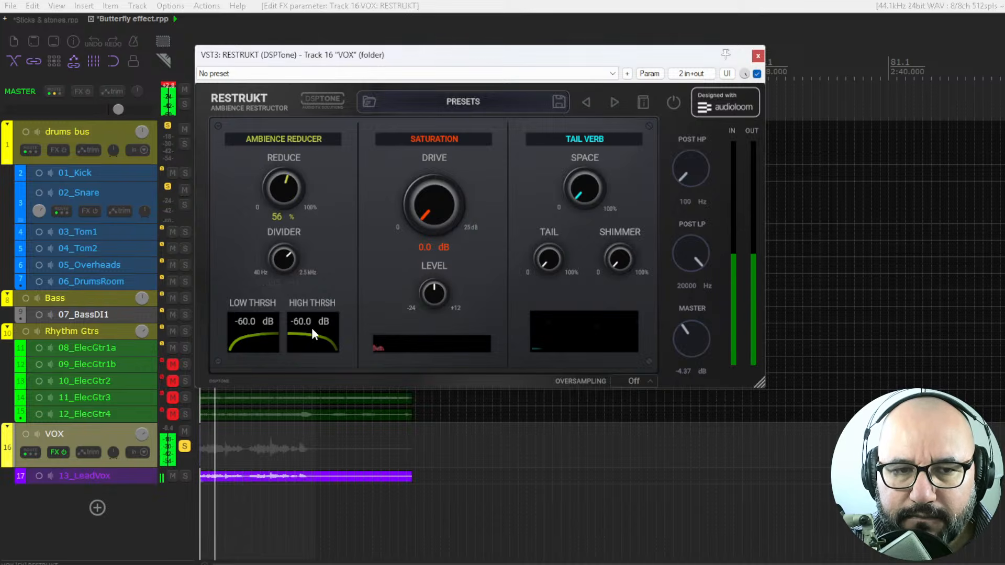
{"action": "left_click_drag", "start_coordinate": [305, 328], "coordinate": [307, 246]}
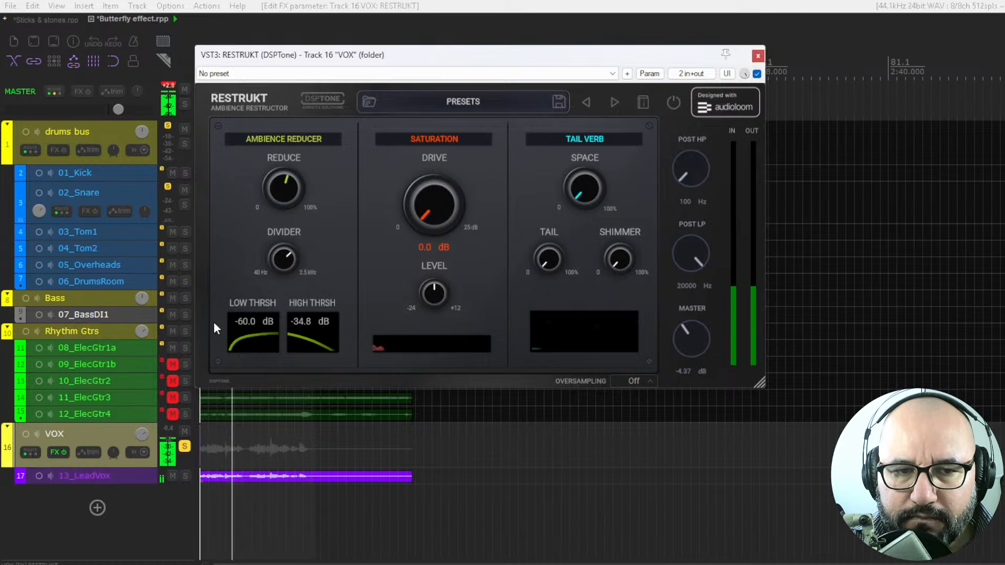
{"action": "left_click_drag", "start_coordinate": [246, 322], "coordinate": [247, 271]}
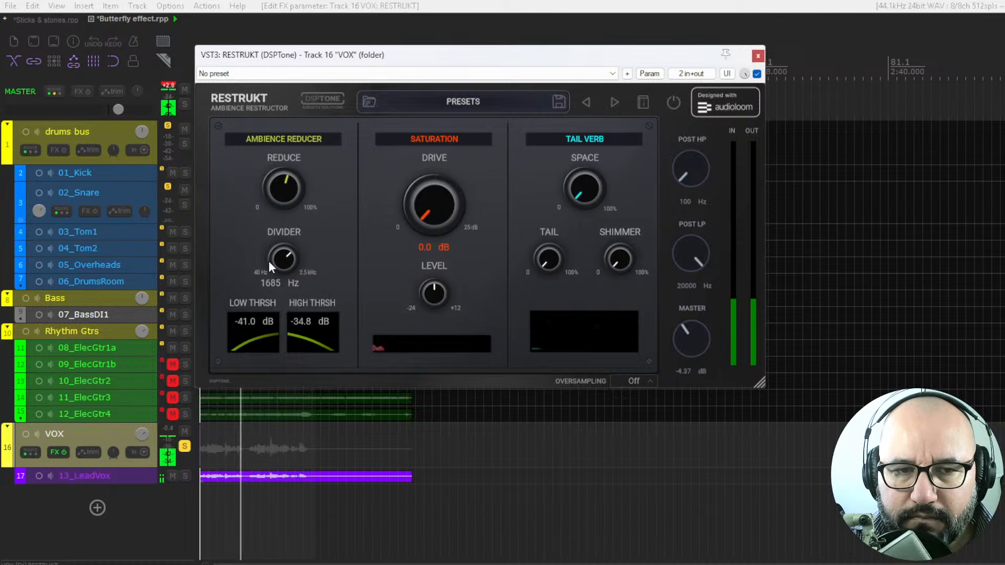
{"action": "left_click_drag", "start_coordinate": [285, 189], "coordinate": [297, 114]}
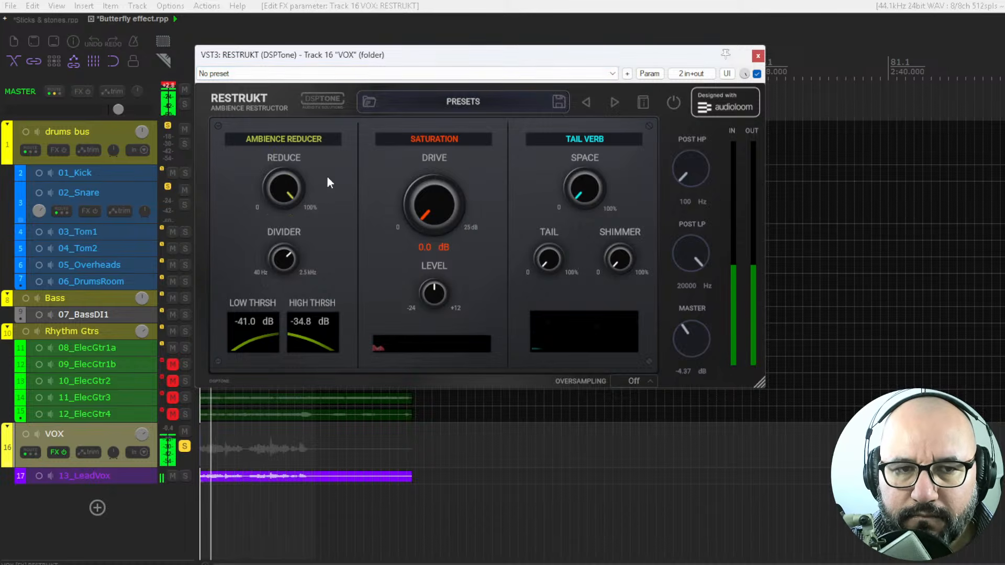
- Compare the vocal with RESTRUKT bypassed and active, then restart playback
{"action": "left_click", "coordinate": [757, 75]}
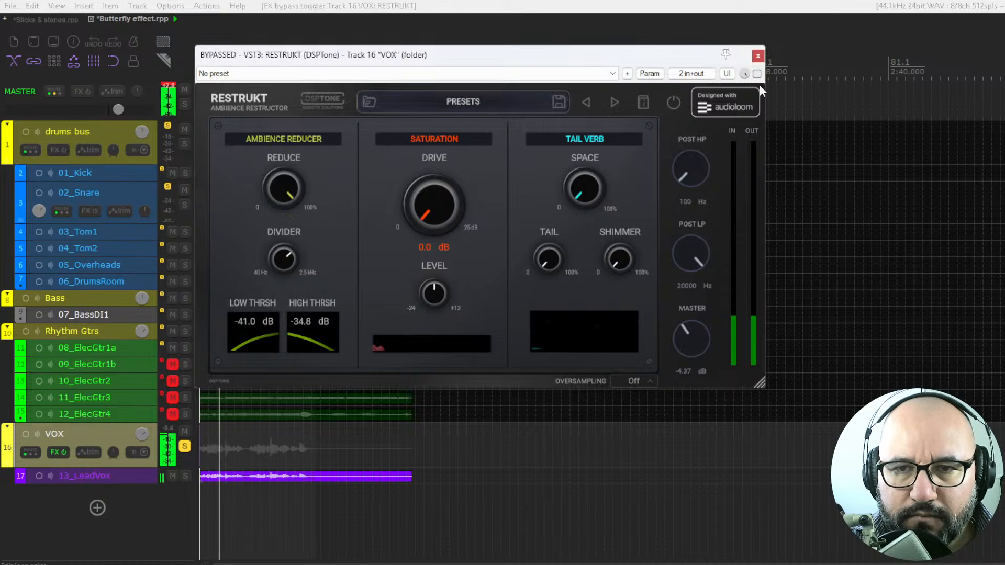
{"action": "left_click", "coordinate": [757, 74]}
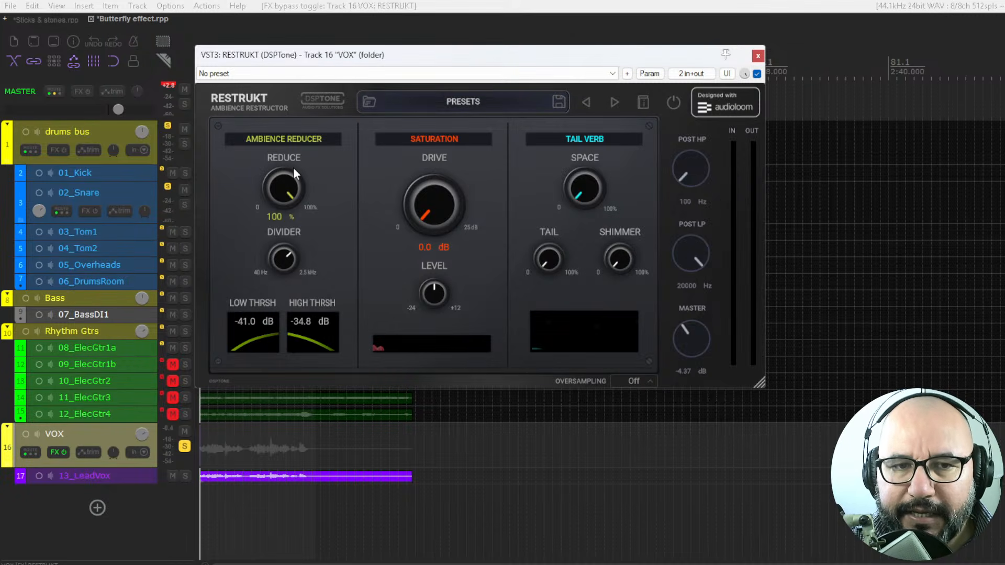
{"action": "key", "text": "space"}
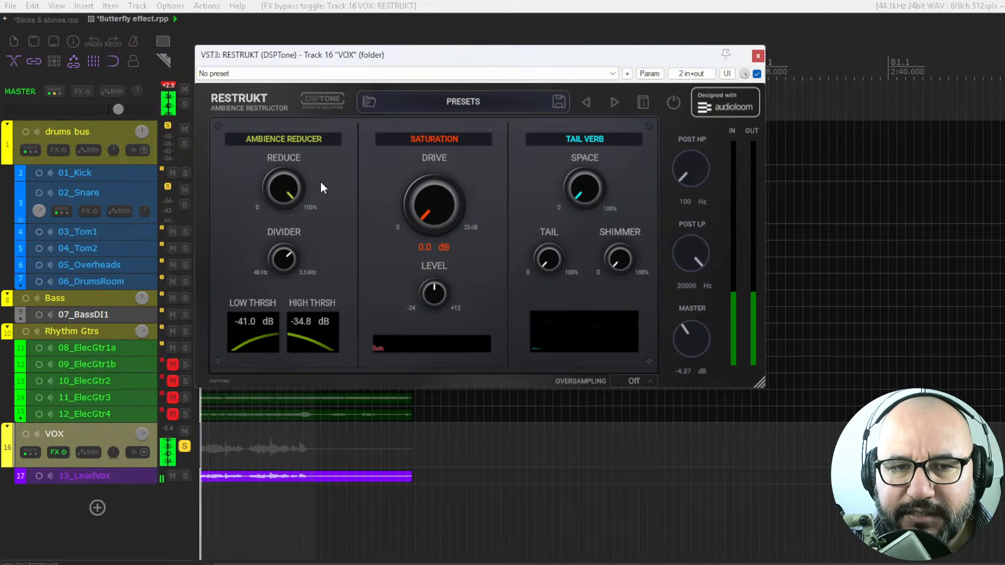
- Raise the vocal's low threshold to -33.3 dB and high threshold to -18.5 dB, stop playback and set Reduce to 0%
{"action": "left_click_drag", "start_coordinate": [257, 319], "coordinate": [305, 331]}
{"action": "key", "text": "space"}
{"action": "left_click_drag", "start_coordinate": [286, 199], "coordinate": [273, 304]}
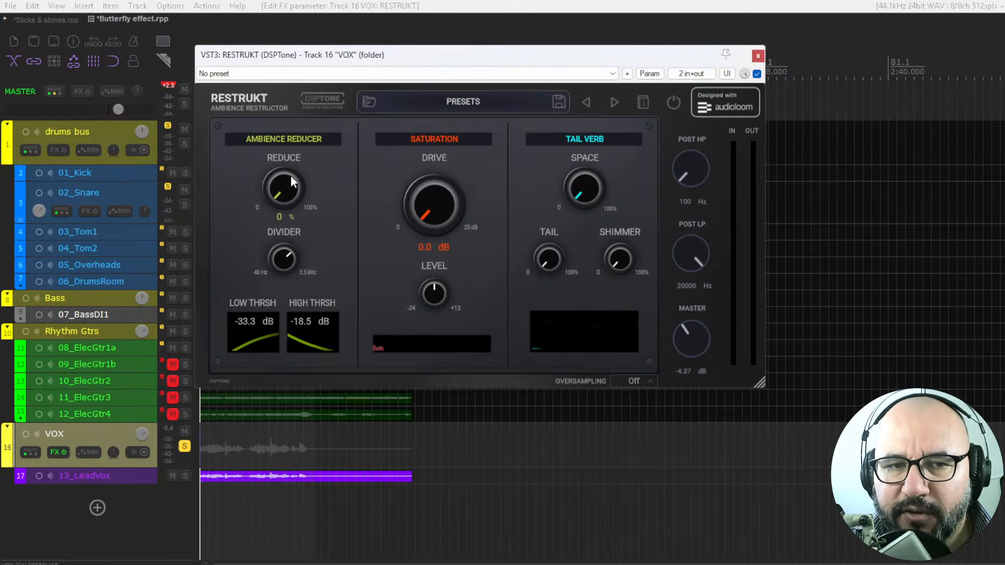
- Saturate the vocal during playback with Drive at 11.3 dB and Level at -12.4 dB
{"action": "mouse_move", "coordinate": [432, 293]}
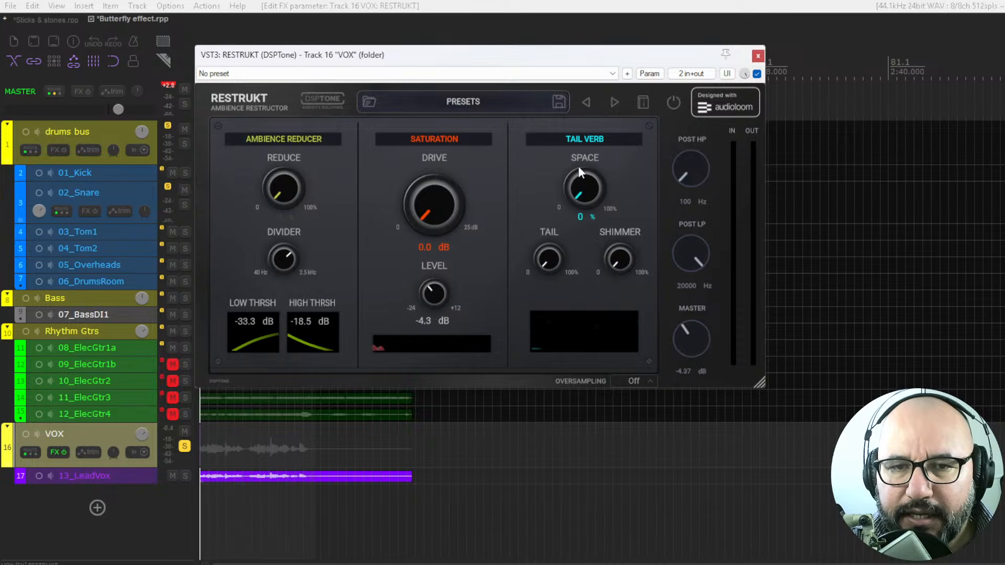
{"action": "key", "text": "space"}
{"action": "left_click_drag", "start_coordinate": [473, 204], "coordinate": [430, 116]}
{"action": "mouse_move", "coordinate": [425, 268]}
{"action": "left_click_drag", "start_coordinate": [428, 290], "coordinate": [430, 322]}
{"action": "left_click_drag", "start_coordinate": [436, 221], "coordinate": [435, 227]}
{"action": "left_click_drag", "start_coordinate": [438, 295], "coordinate": [436, 290]}
{"action": "key", "text": "space"}
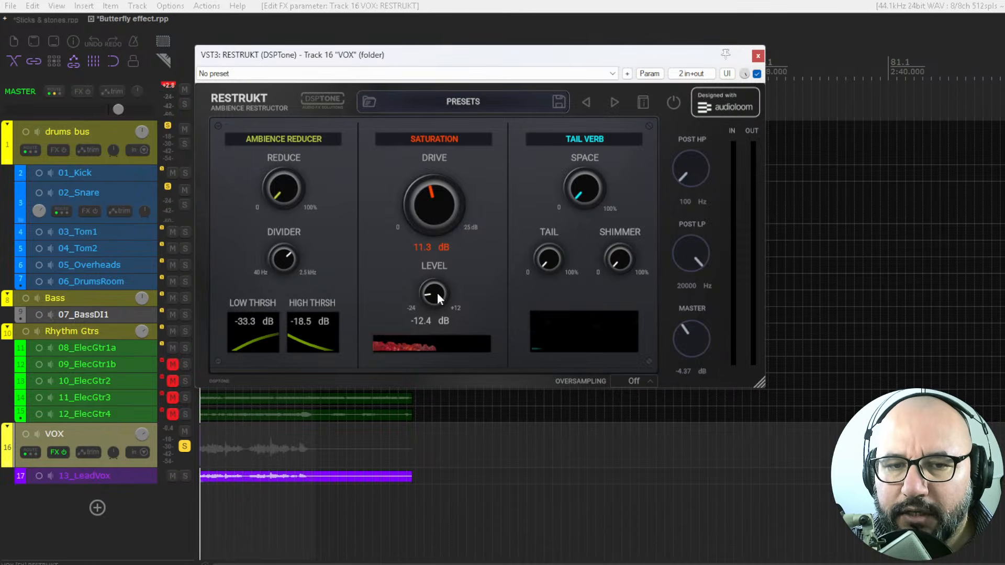
- Play the saturated vocal and compare it with RESTRUKT bypassed and active
{"action": "key", "text": "space"}
{"action": "left_click", "coordinate": [757, 73]}
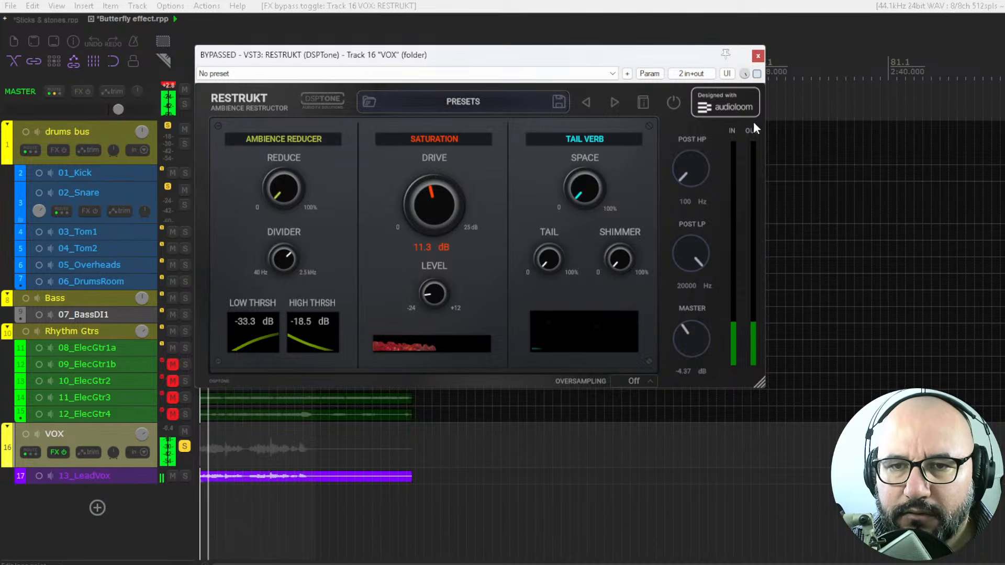
{"action": "left_click", "coordinate": [757, 74]}
- Push the vocal's Drive to 16.6 dB with Level at -14.6 dB, and stop playback
{"action": "left_click_drag", "start_coordinate": [448, 200], "coordinate": [450, 176]}
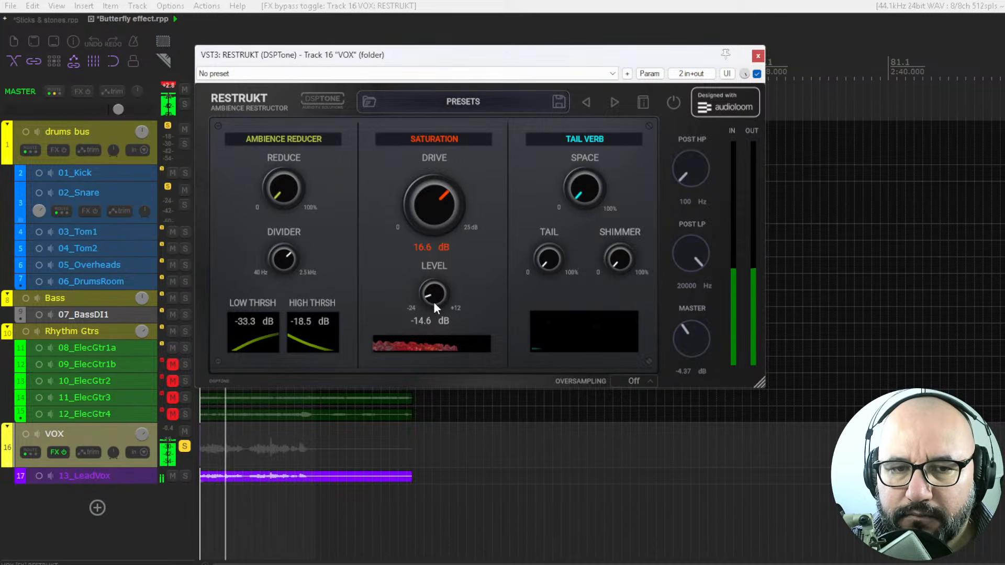
{"action": "key", "text": "space"}
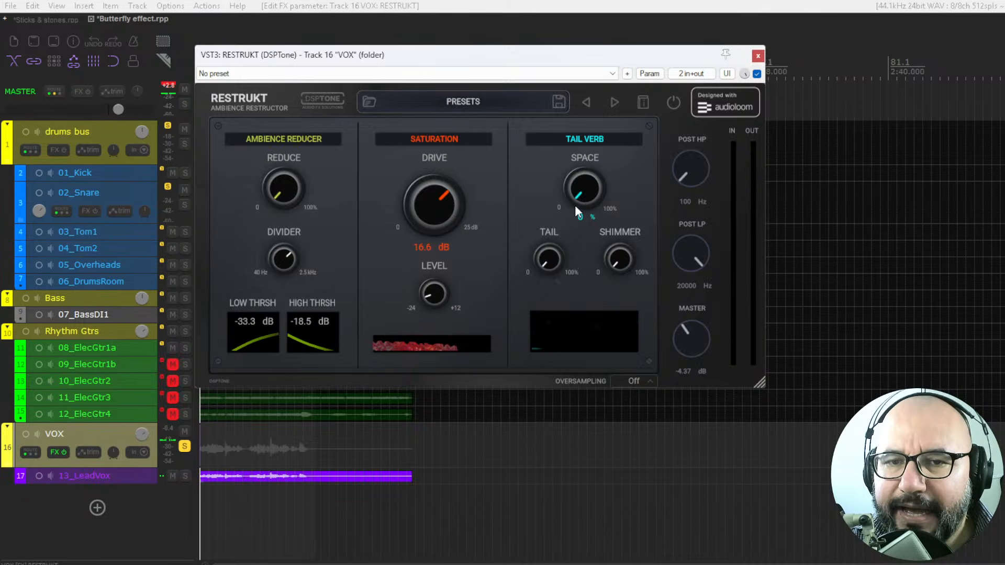
- Add tail reverb to the playing vocal with Space above 66%, Tail about half and Shimmer at 75%
{"action": "key", "text": "space"}
{"action": "left_click_drag", "start_coordinate": [580, 197], "coordinate": [586, 93]}
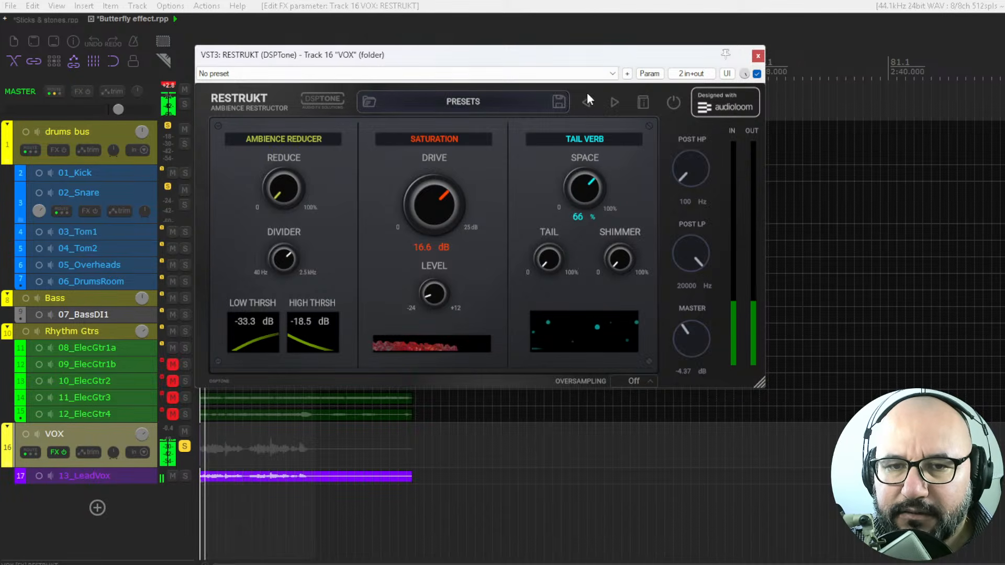
{"action": "left_click_drag", "start_coordinate": [557, 216], "coordinate": [558, 167]}
{"action": "left_click_drag", "start_coordinate": [609, 266], "coordinate": [626, 158]}
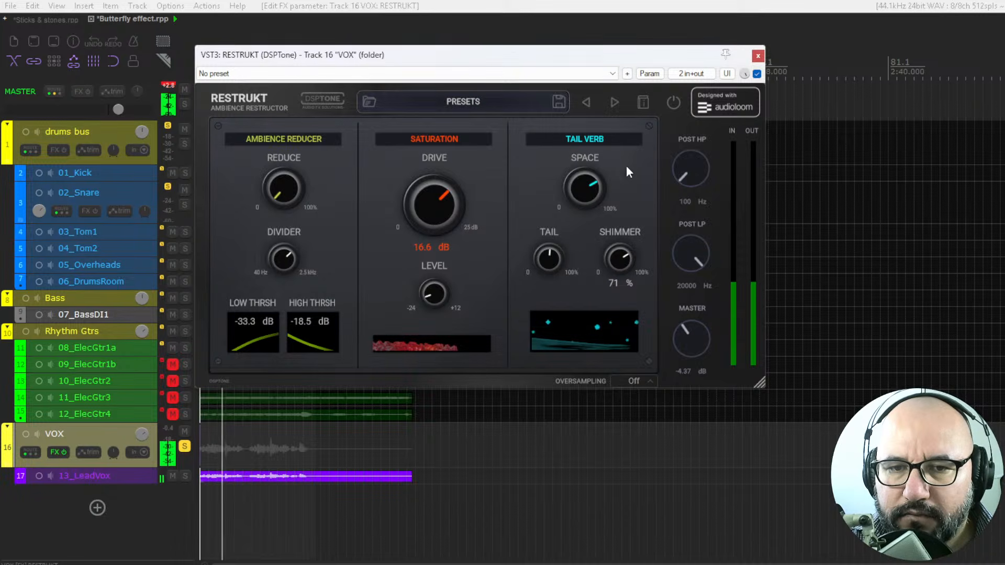
{"action": "left_click_drag", "start_coordinate": [622, 259], "coordinate": [623, 180]}
{"action": "left_click_drag", "start_coordinate": [620, 231], "coordinate": [617, 249]}
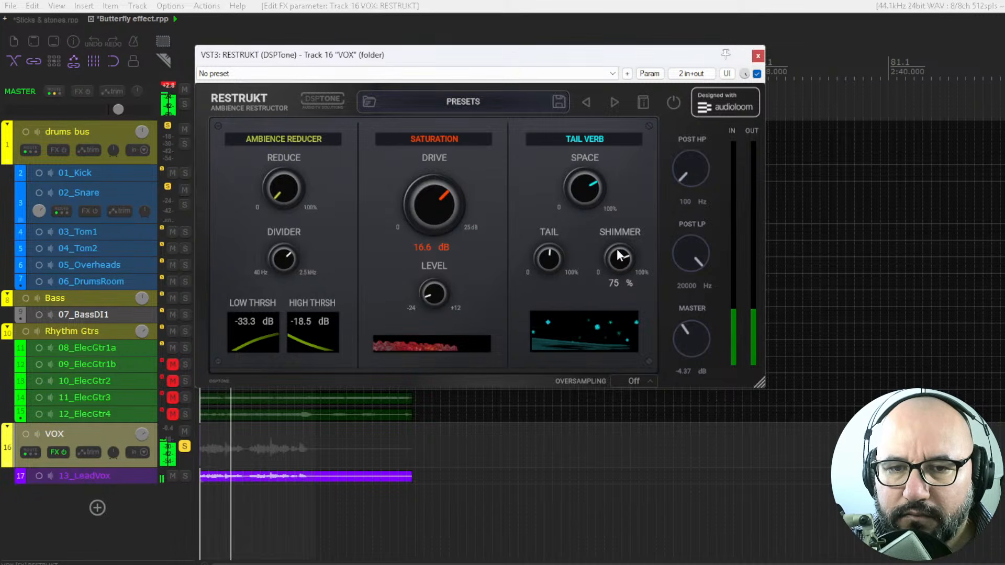
- Restart playback and raise the vocal's Shimmer to 91%
{"action": "key", "text": "space"}
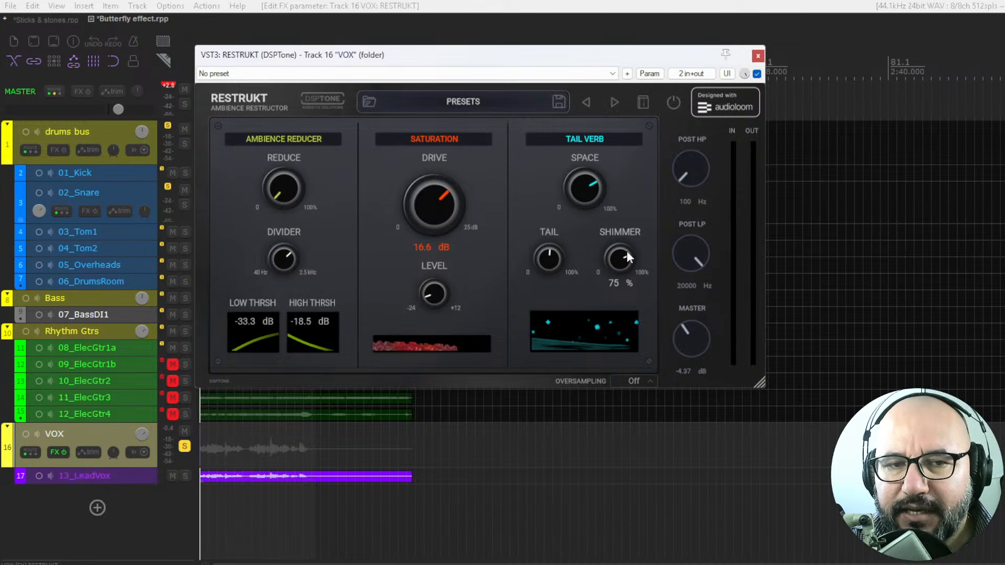
{"action": "key", "text": "space"}
{"action": "left_click_drag", "start_coordinate": [621, 262], "coordinate": [624, 237]}
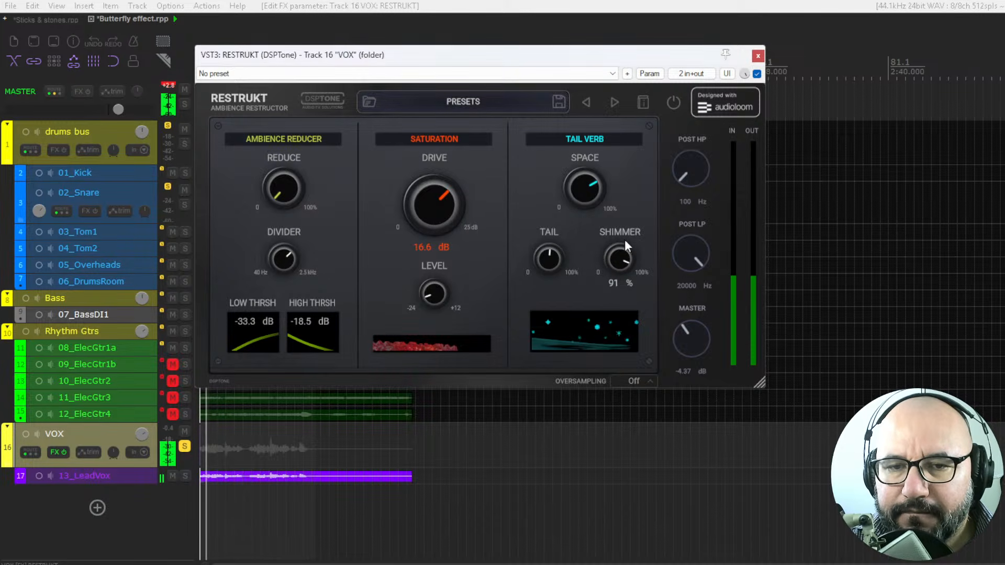
- Set the playing vocal's Tail to 75%, Drive to 15.1 dB and Master to -2.42 dB, and compare with RESTRUKT bypassed
{"action": "left_click_drag", "start_coordinate": [545, 260], "coordinate": [548, 225]}
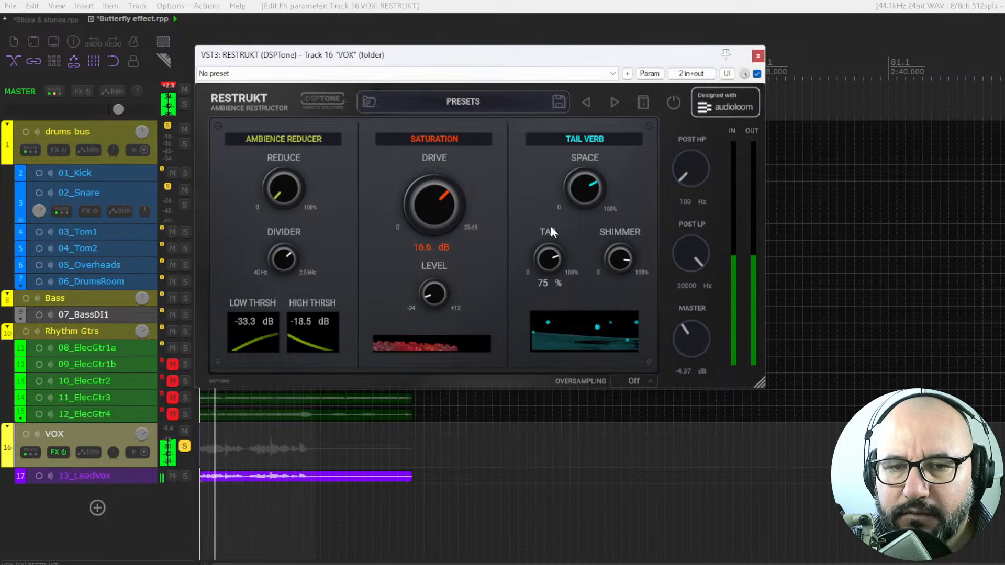
{"action": "left_click_drag", "start_coordinate": [464, 197], "coordinate": [444, 213]}
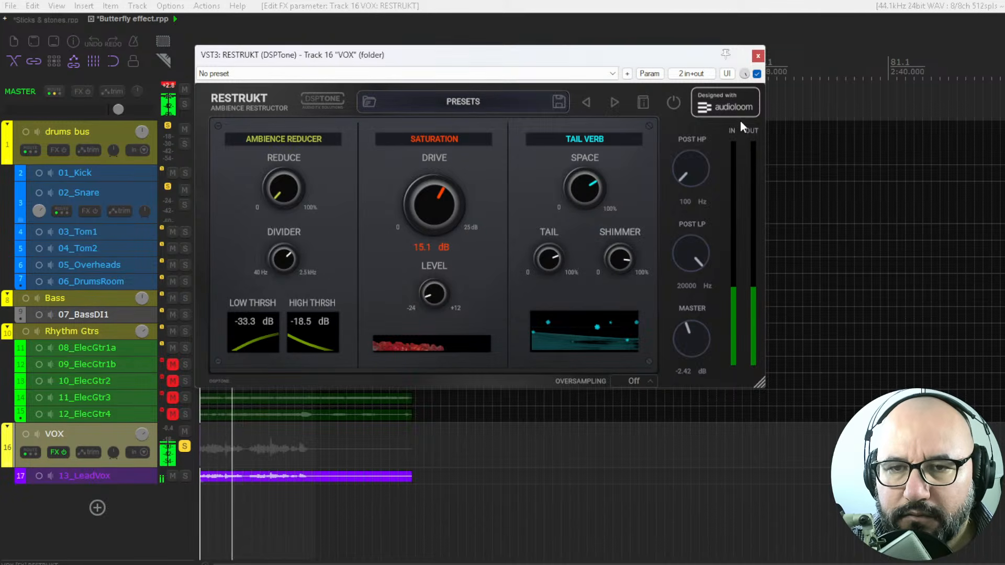
{"action": "left_click", "coordinate": [756, 74]}
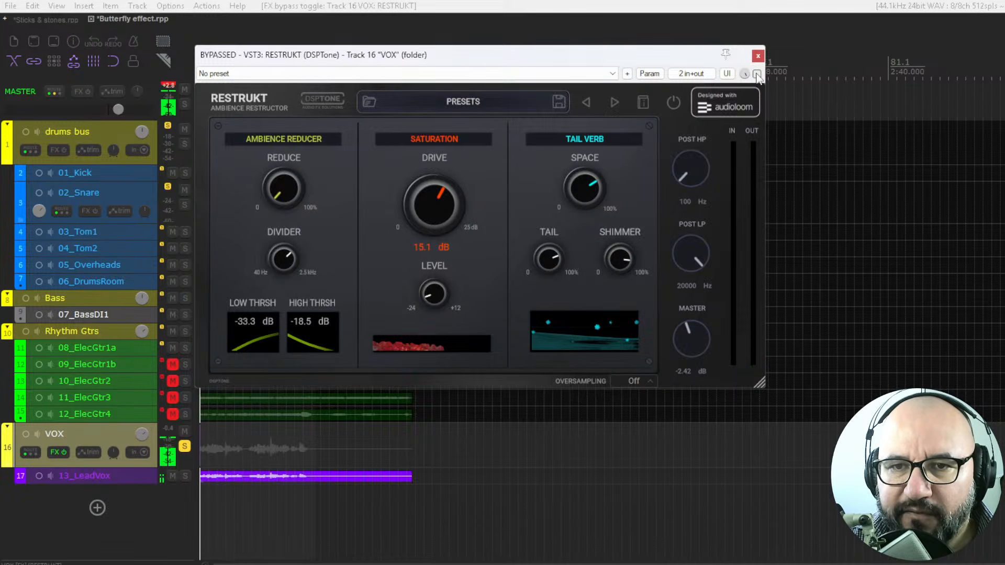
{"action": "left_click", "coordinate": [757, 74]}
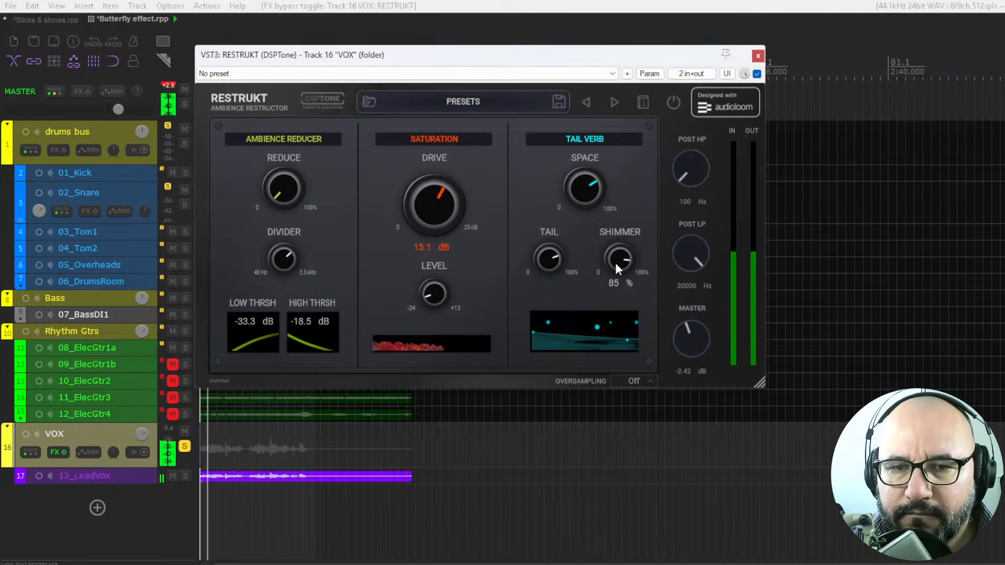
- Reduce the vocal's Shimmer to 48% and Tail to 48%, restarting playback to hear the shorter reverb
{"action": "left_click_drag", "start_coordinate": [614, 261], "coordinate": [619, 310]}
{"action": "mouse_move", "coordinate": [556, 264]}
{"action": "left_mouse_down"}
{"action": "mouse_move", "coordinate": [556, 302]}
{"action": "mouse_move", "coordinate": [550, 261]}
{"action": "left_mouse_up"}
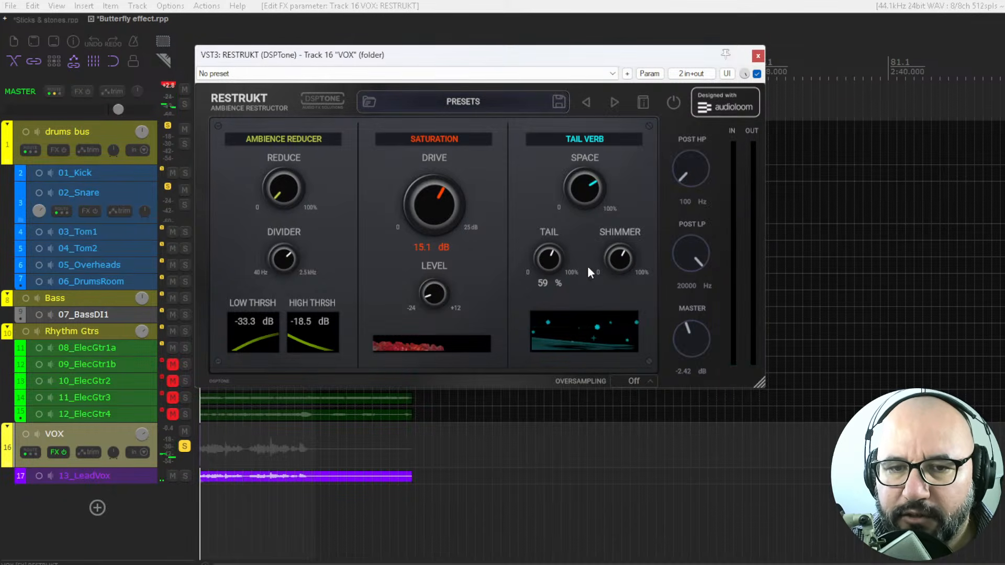
{"action": "key", "text": "space"}
{"action": "mouse_move", "coordinate": [628, 264]}
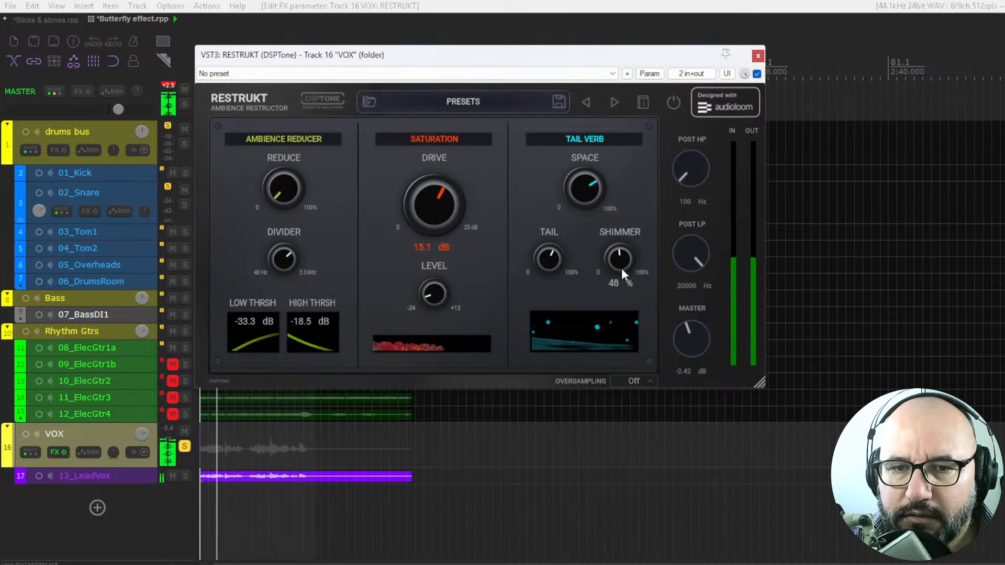
{"action": "left_click_drag", "start_coordinate": [556, 261], "coordinate": [556, 275]}
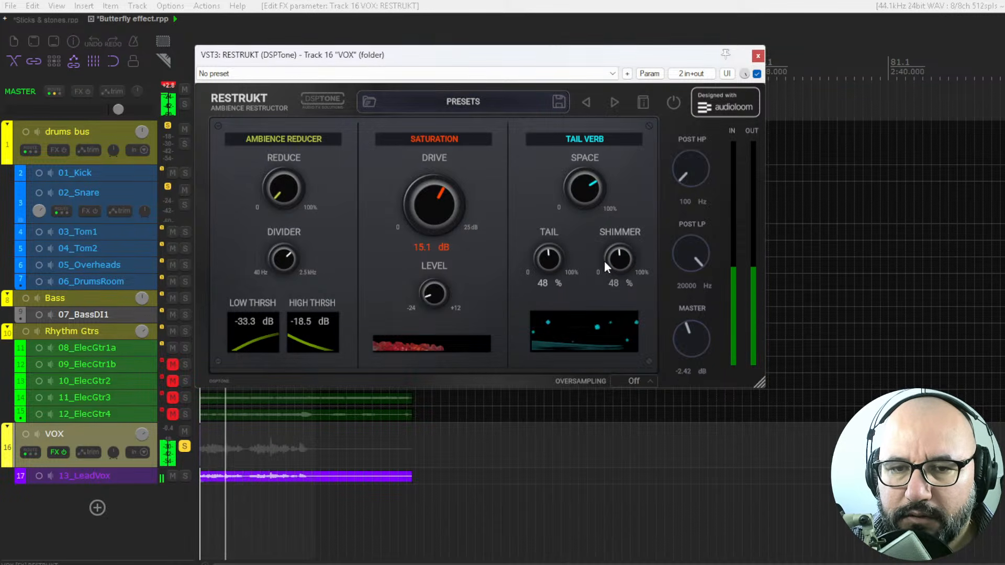
- Compare the vocal with RESTRUKT bypassed and active, and lower Space to 68%
{"action": "left_click", "coordinate": [757, 74]}
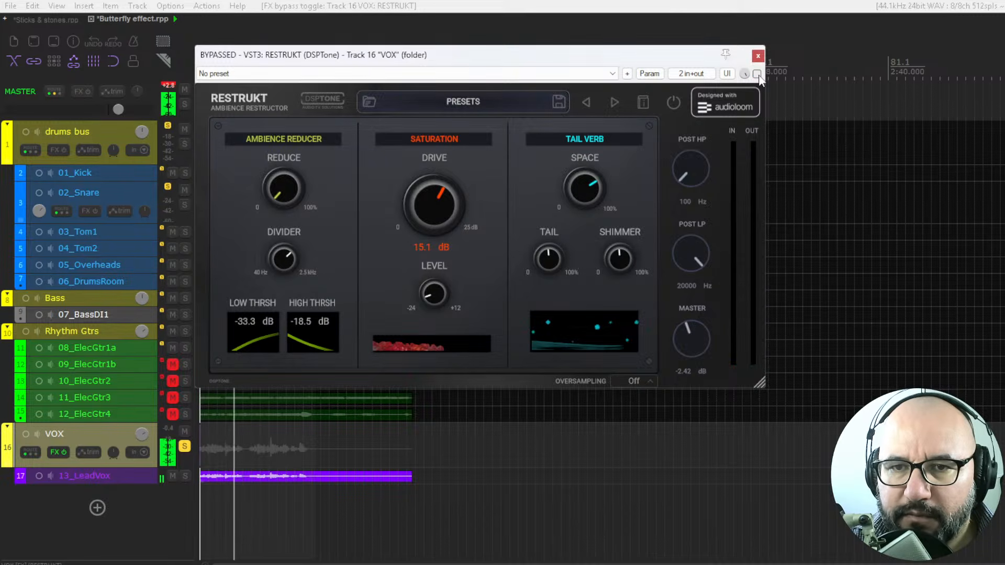
{"action": "left_click", "coordinate": [756, 74]}
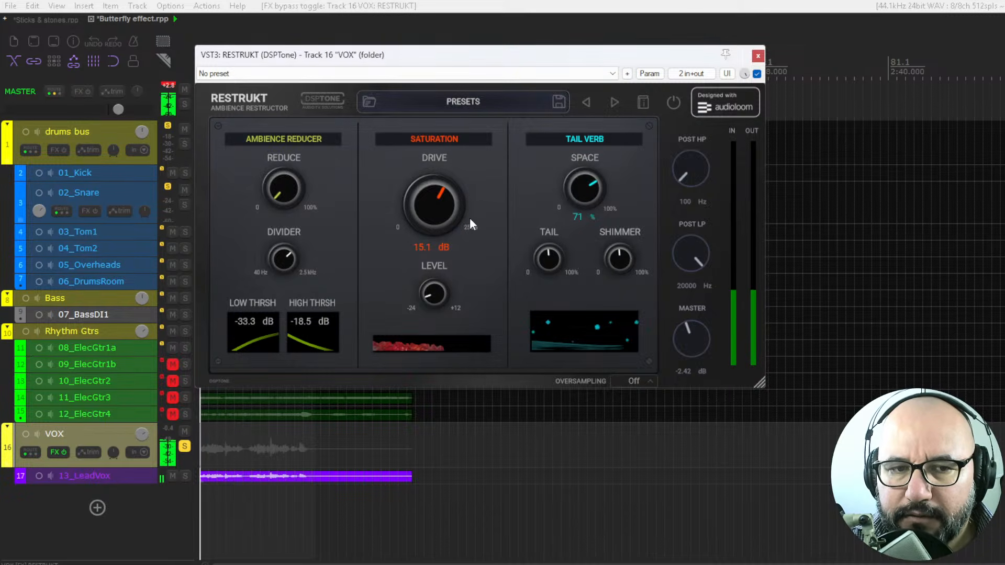
{"action": "left_click", "coordinate": [756, 74]}
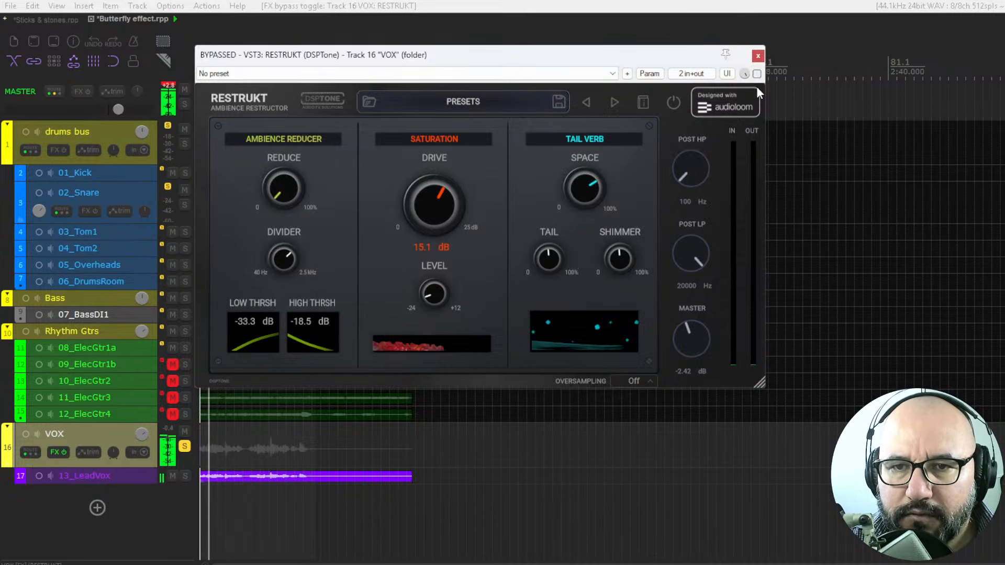
{"action": "left_click", "coordinate": [757, 74]}
{"action": "left_click_drag", "start_coordinate": [592, 187], "coordinate": [592, 193]}
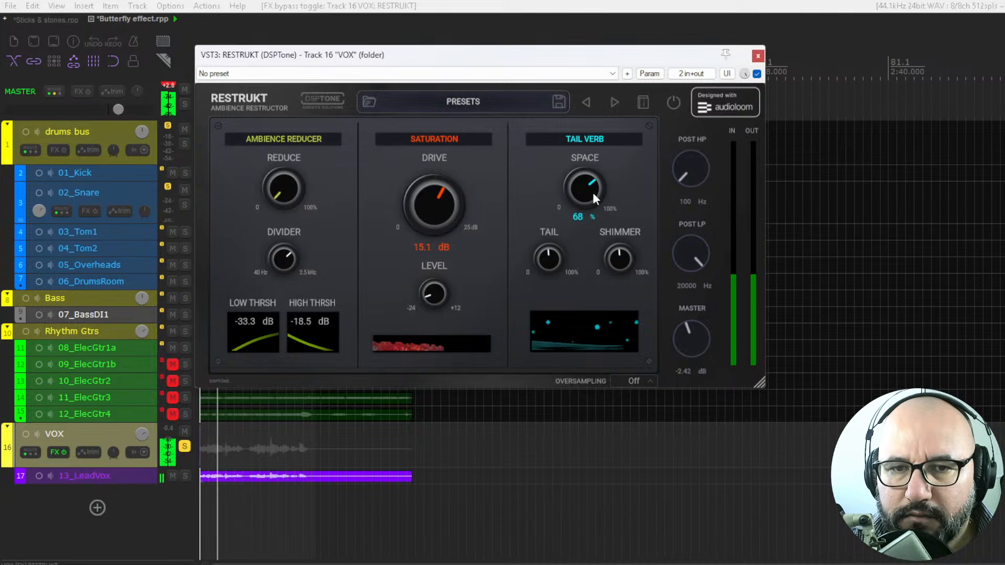
{"action": "left_click", "coordinate": [757, 73]}
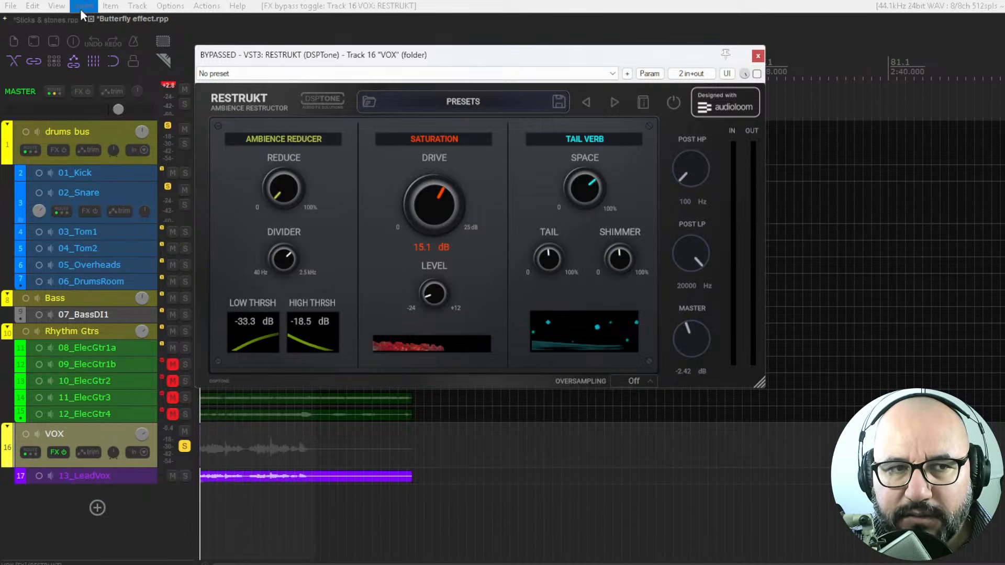
- Open the Performance Meter, arrange it beside the RESTRUKT window and highlight the VOX track's entry
{"action": "left_click", "coordinate": [58, 6]}
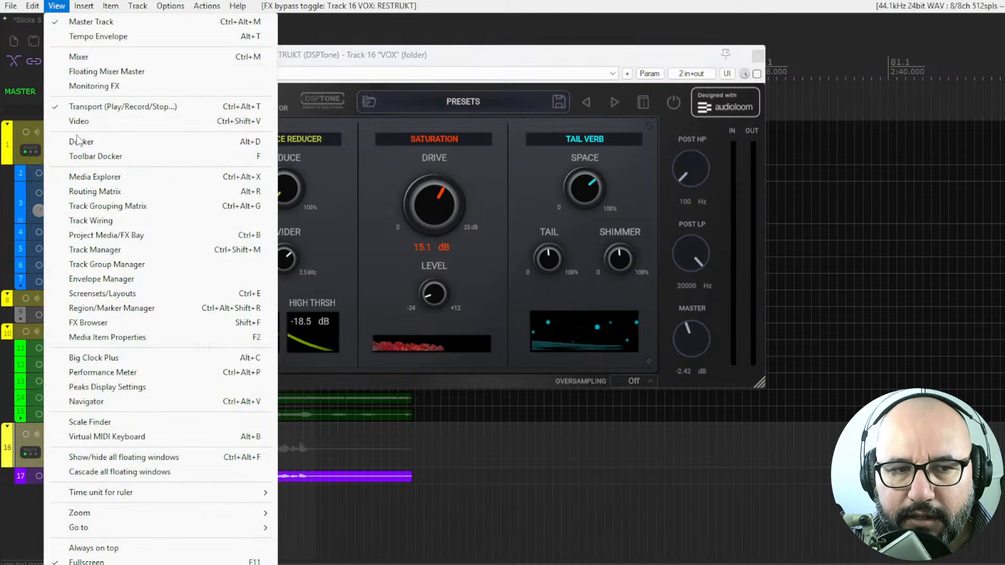
{"action": "left_click", "coordinate": [114, 373]}
{"action": "left_click_drag", "start_coordinate": [361, 56], "coordinate": [437, 55]}
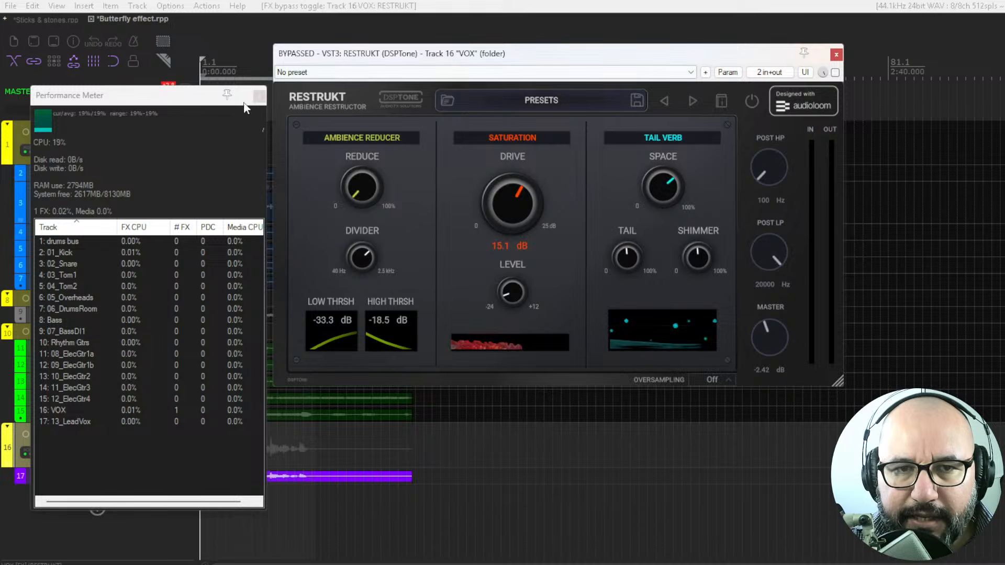
{"action": "left_click_drag", "start_coordinate": [176, 96], "coordinate": [153, 87]}
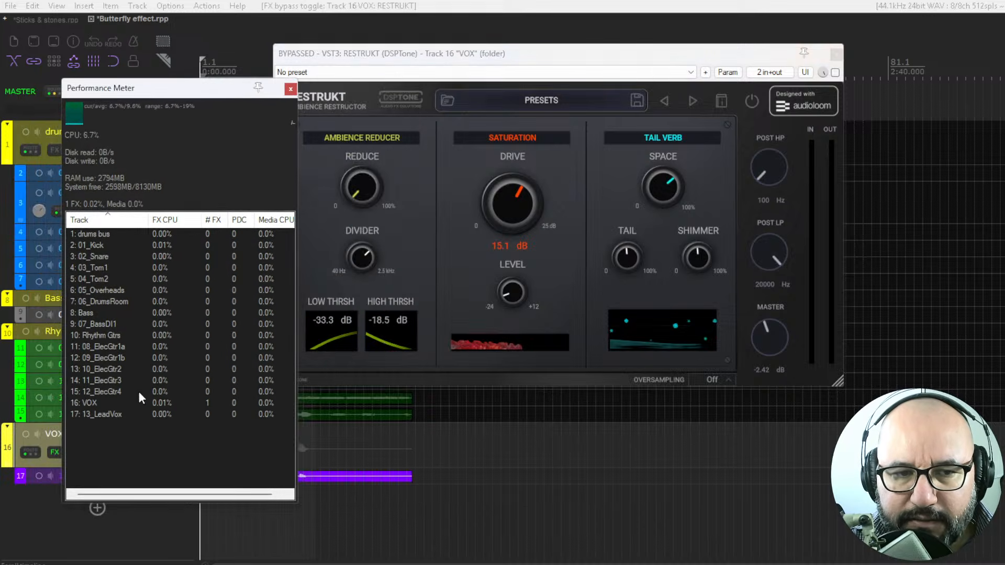
{"action": "left_click", "coordinate": [152, 402]}
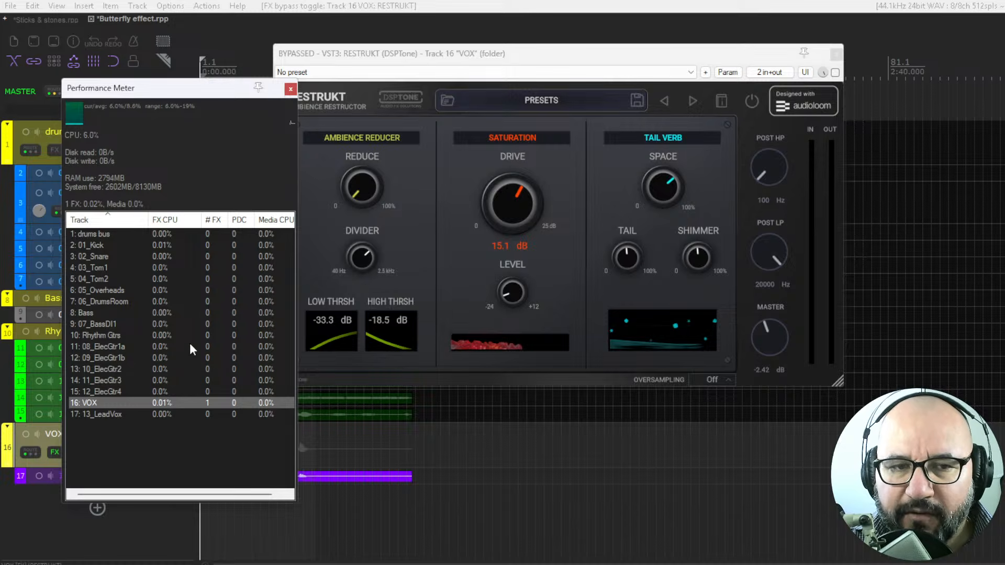
- Reactivate RESTRUKT on VOX and check its CPU load with playback stopped and running
{"action": "left_click", "coordinate": [835, 72]}
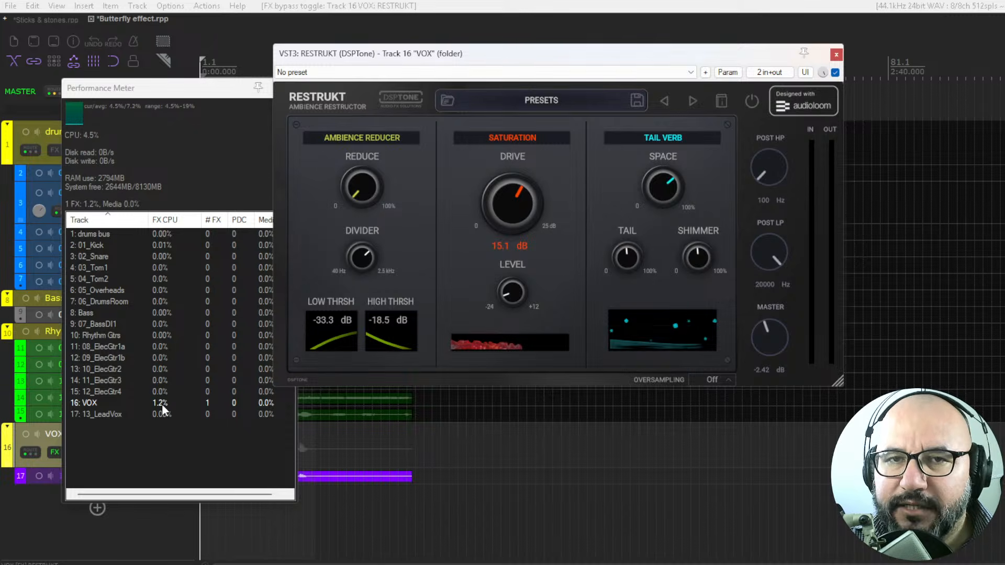
{"action": "key", "text": "space"}
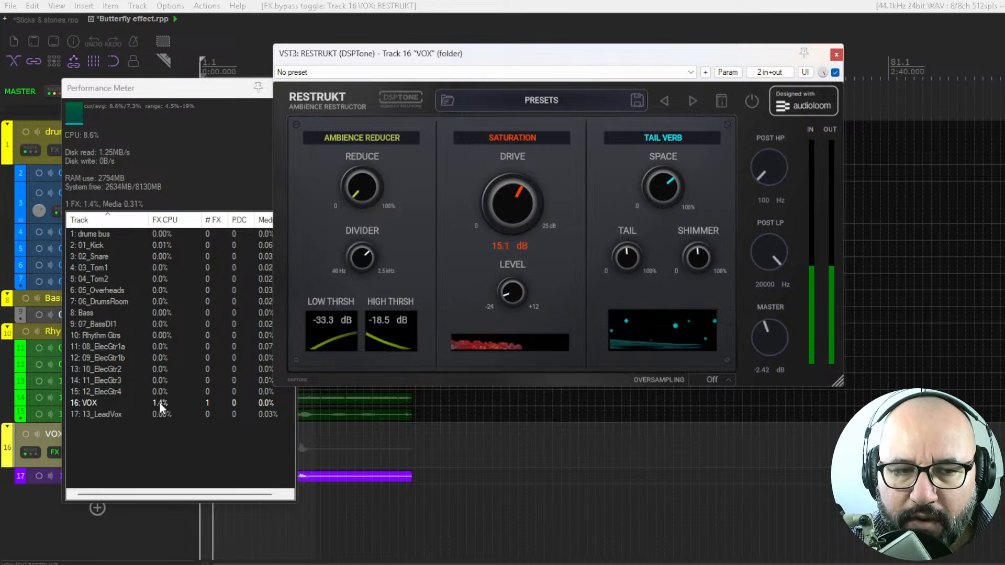
{"action": "key", "text": "space"}
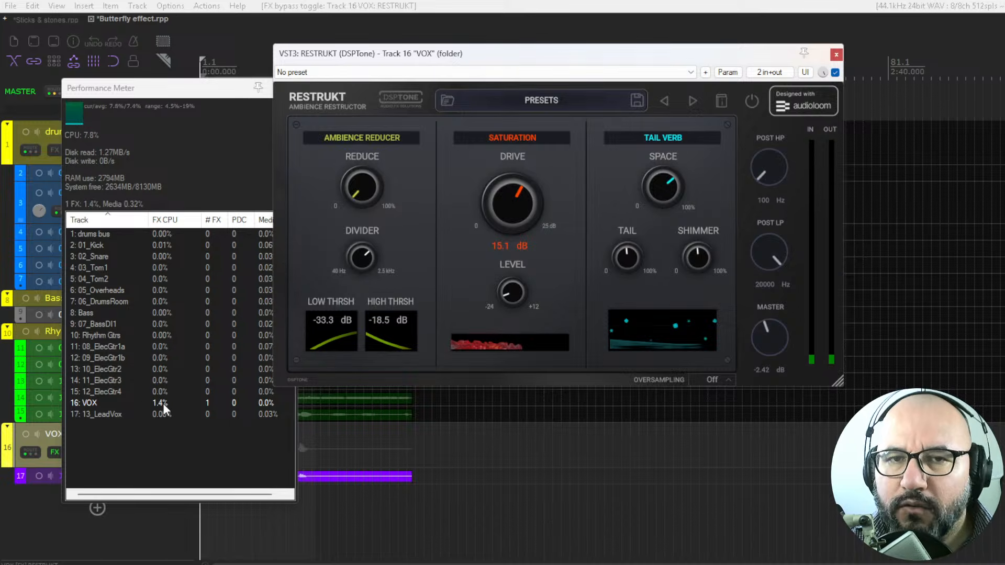
{"action": "key", "text": "space"}
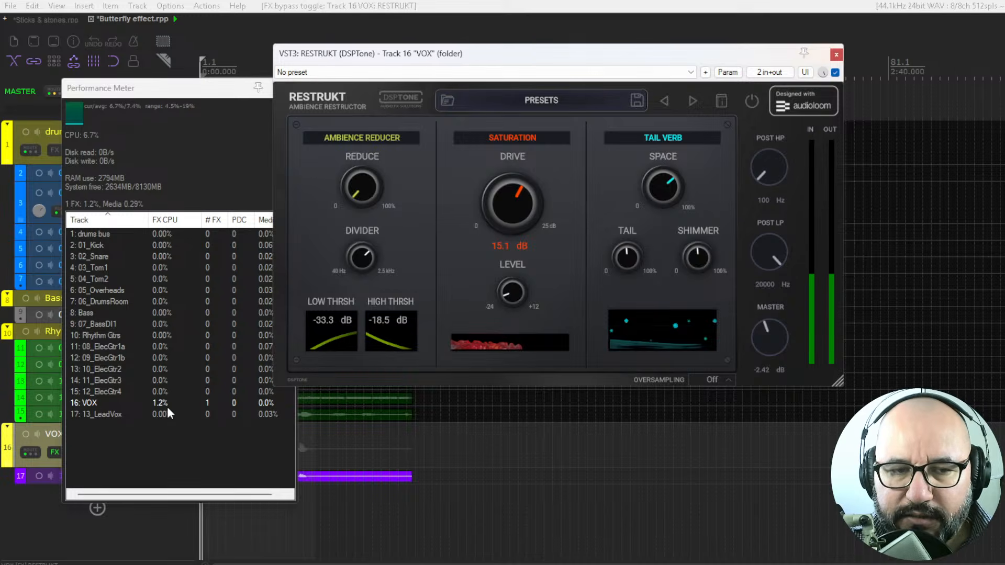
- Raise the vocal's Reduce to 62% while checking its CPU load, stop playback and bypass RESTRUKT
{"action": "left_click_drag", "start_coordinate": [378, 196], "coordinate": [373, 109]}
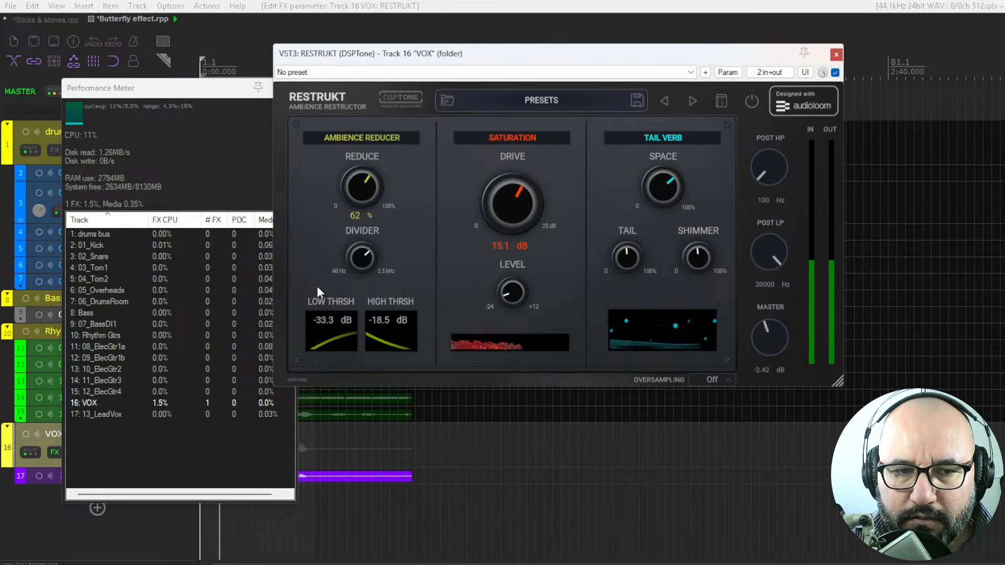
{"action": "key", "text": "space"}
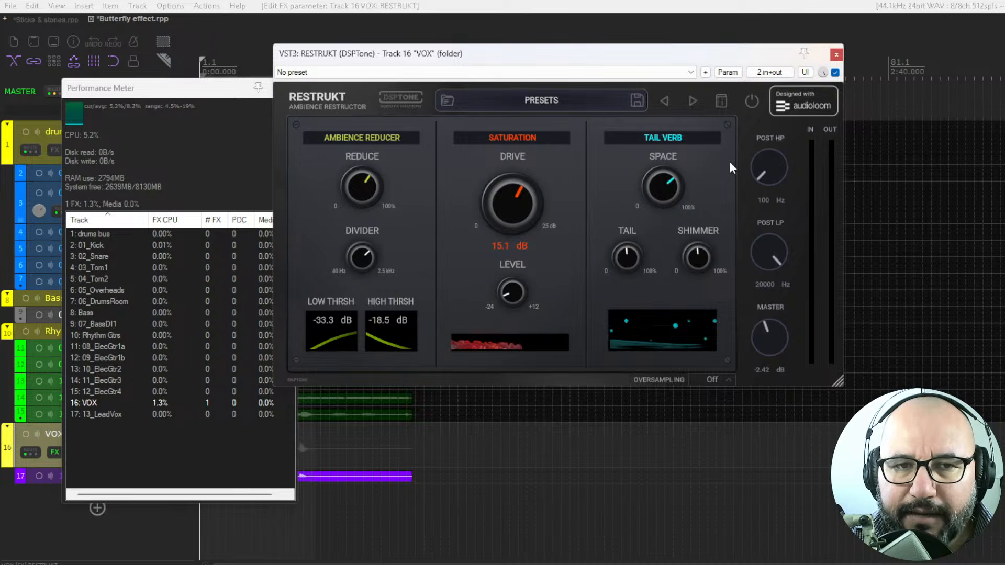
{"action": "left_click", "coordinate": [834, 72]}
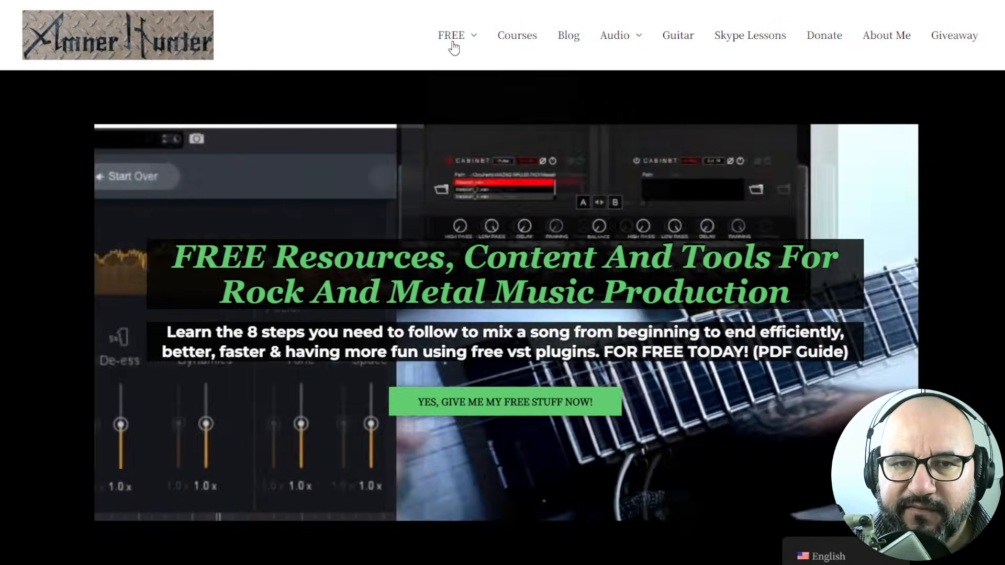
- Switch to the music production website in the browser and show its free Guides and Tools options
{"action": "mouse_move", "coordinate": [450, 37]}
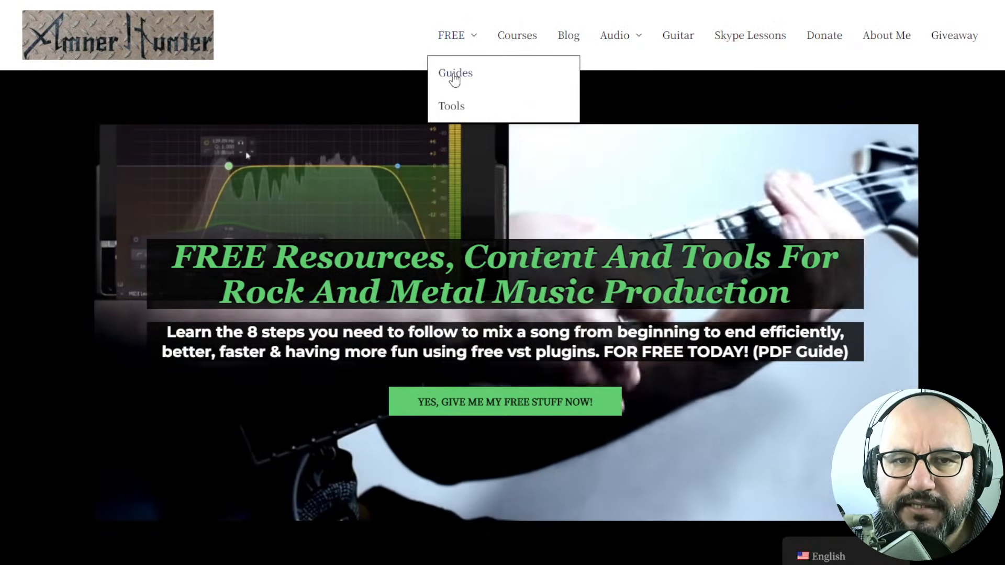